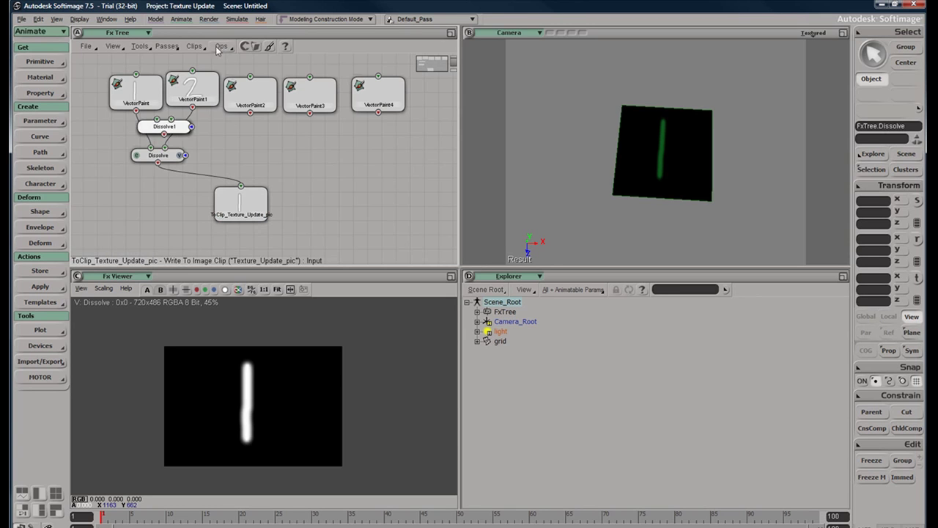
Create two more Dissolve nodes by duplication and line up all four in a row beneath the VectorPaint nodes.
{"action": "left_click_drag", "start_coordinate": [166, 129], "coordinate": [265, 167]}
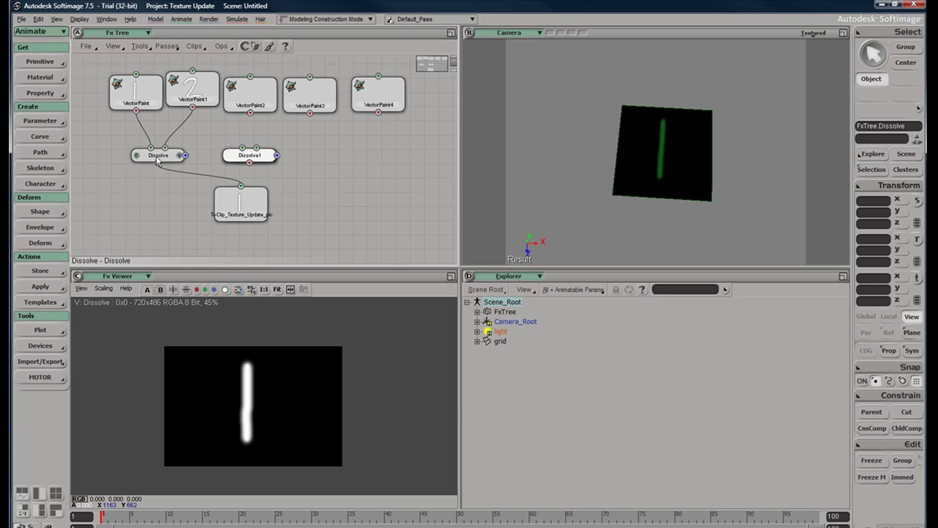
{"action": "left_click_drag", "start_coordinate": [157, 161], "coordinate": [158, 163]}
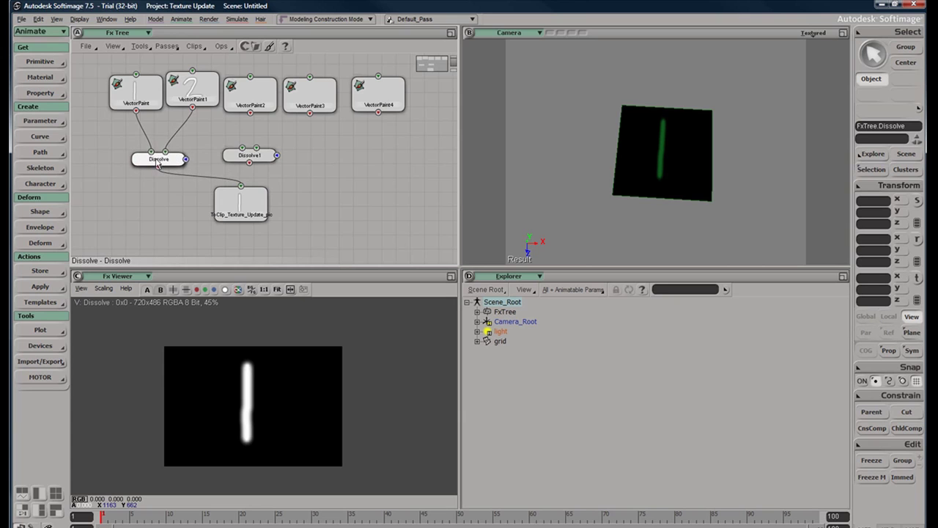
{"action": "left_click", "coordinate": [235, 158]}
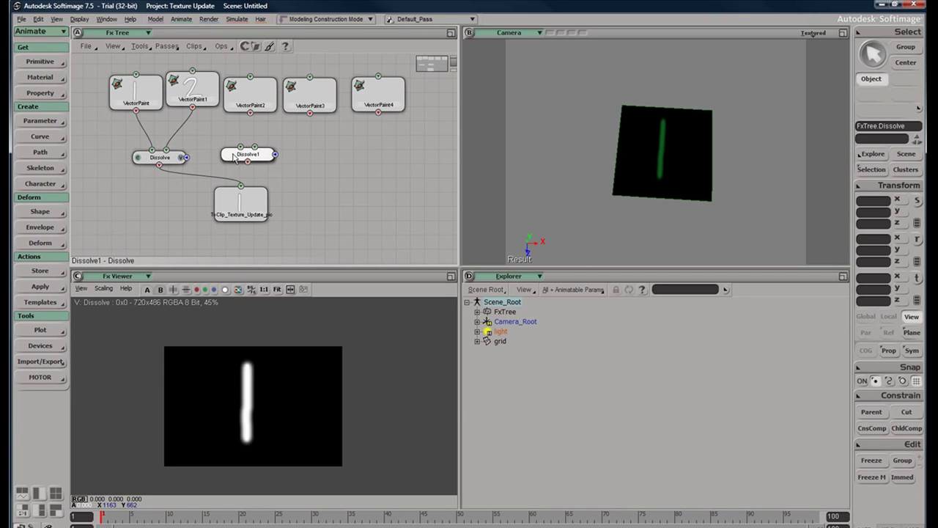
{"action": "left_click_drag", "start_coordinate": [235, 158], "coordinate": [216, 162]}
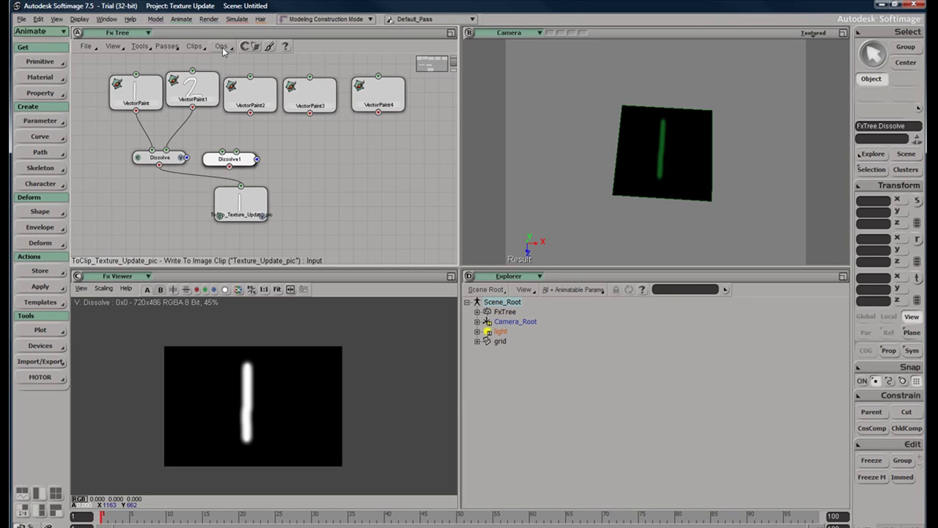
{"action": "key", "text": "ctrl+d"}
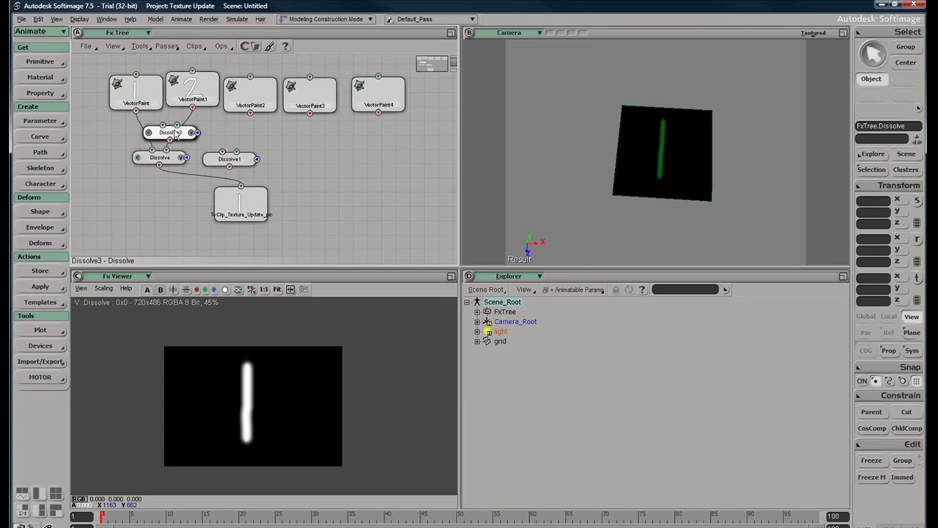
{"action": "left_click_drag", "start_coordinate": [176, 134], "coordinate": [389, 159]}
{"action": "key", "text": "ctrl+d"}
{"action": "left_click_drag", "start_coordinate": [204, 144], "coordinate": [330, 175]}
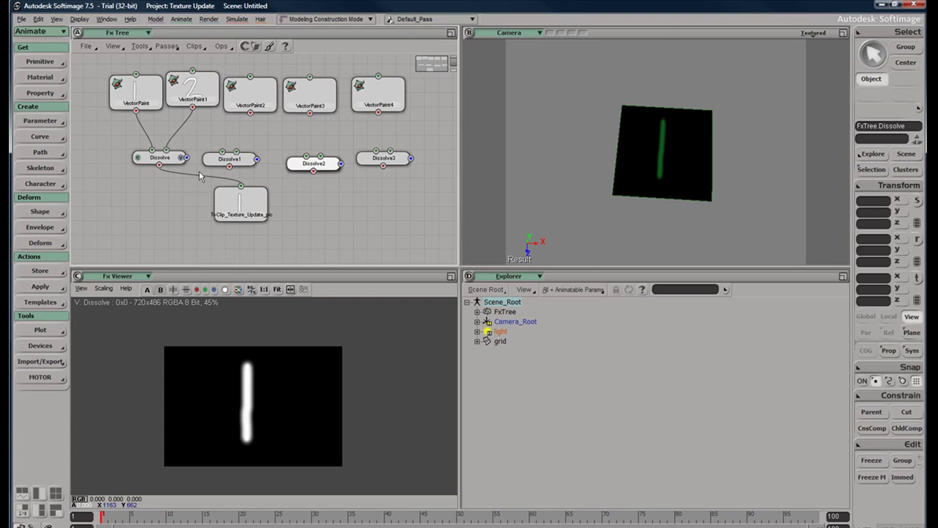
Chain the four Dissolve nodes through their first inputs and connect VectorPaint2, VectorPaint3 and VectorPaint4 to the second inputs of Dissolve1, Dissolve2 and Dissolve3.
{"action": "left_click_drag", "start_coordinate": [167, 167], "coordinate": [376, 151]}
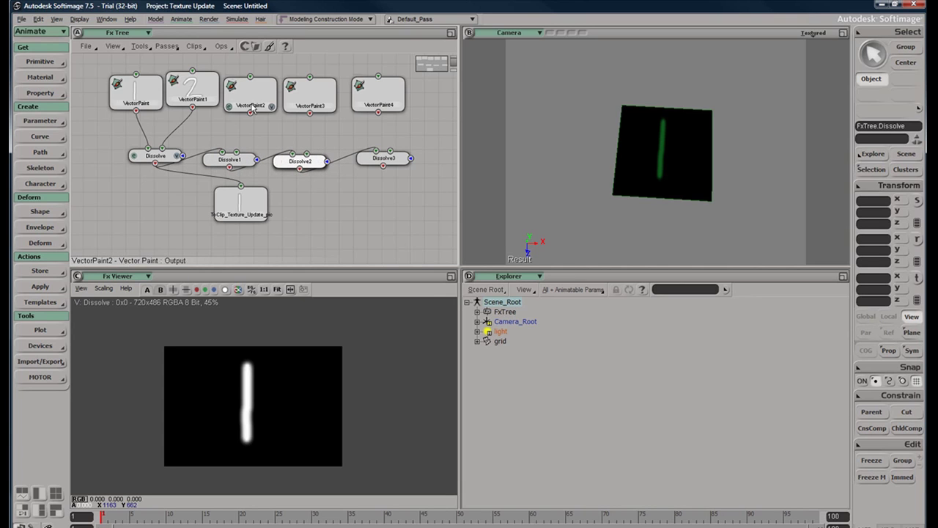
{"action": "left_click_drag", "start_coordinate": [249, 101], "coordinate": [236, 151]}
{"action": "left_click_drag", "start_coordinate": [312, 105], "coordinate": [308, 158]}
{"action": "left_click_drag", "start_coordinate": [379, 99], "coordinate": [394, 82]}
{"action": "left_click_drag", "start_coordinate": [394, 95], "coordinate": [393, 156]}
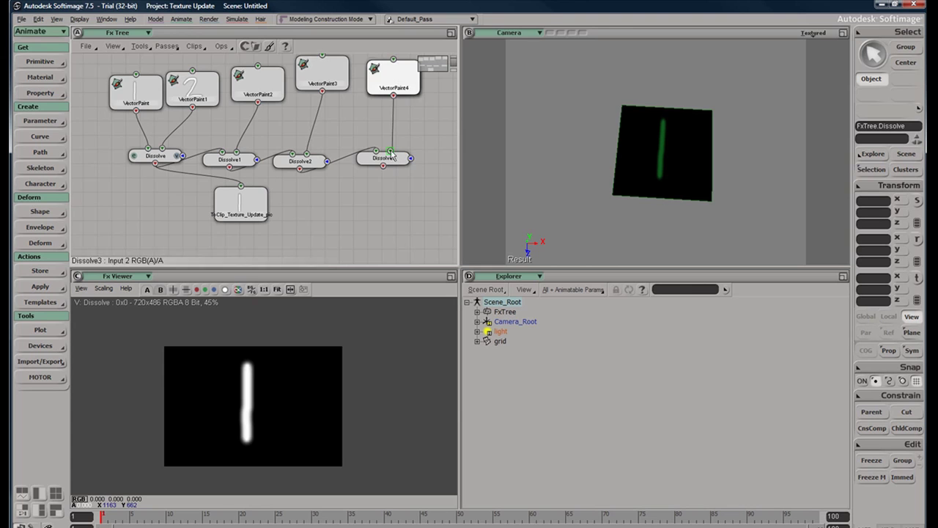
{"action": "left_click_drag", "start_coordinate": [331, 76], "coordinate": [330, 93]}
{"action": "left_click_drag", "start_coordinate": [393, 84], "coordinate": [384, 95]}
{"action": "left_click_drag", "start_coordinate": [256, 89], "coordinate": [250, 98]}
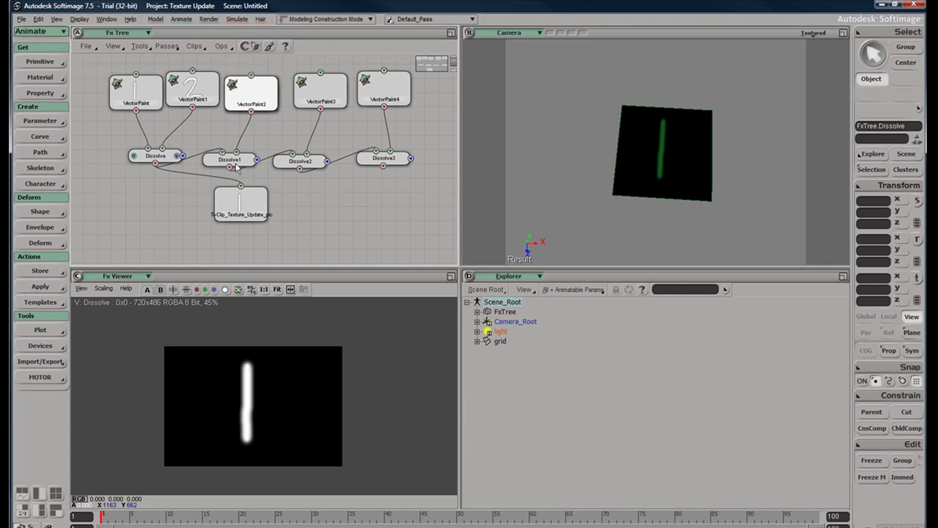
Move the Texture_Update_pic clip output node lower and feed it from the output of Dissolve3.
{"action": "left_click_drag", "start_coordinate": [240, 200], "coordinate": [260, 221]}
{"action": "left_click_drag", "start_coordinate": [383, 166], "coordinate": [261, 211]}
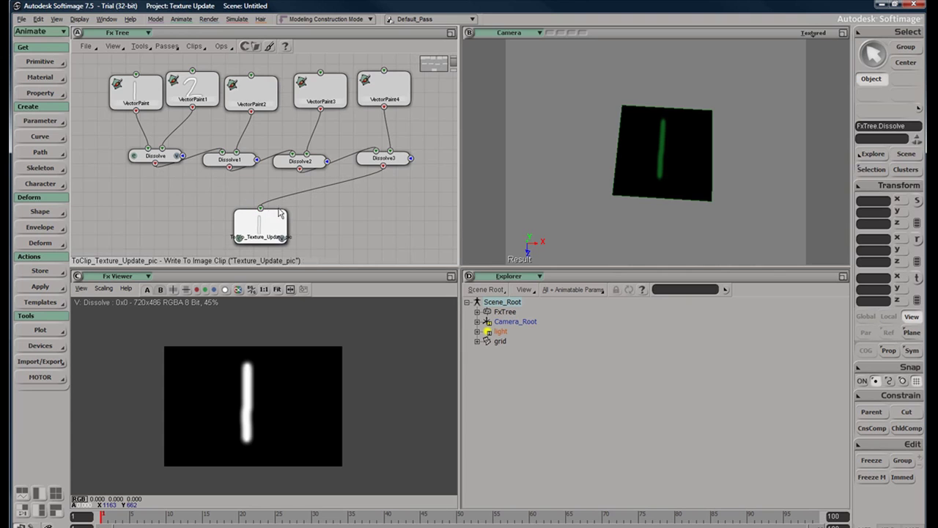
{"action": "left_click", "coordinate": [251, 196]}
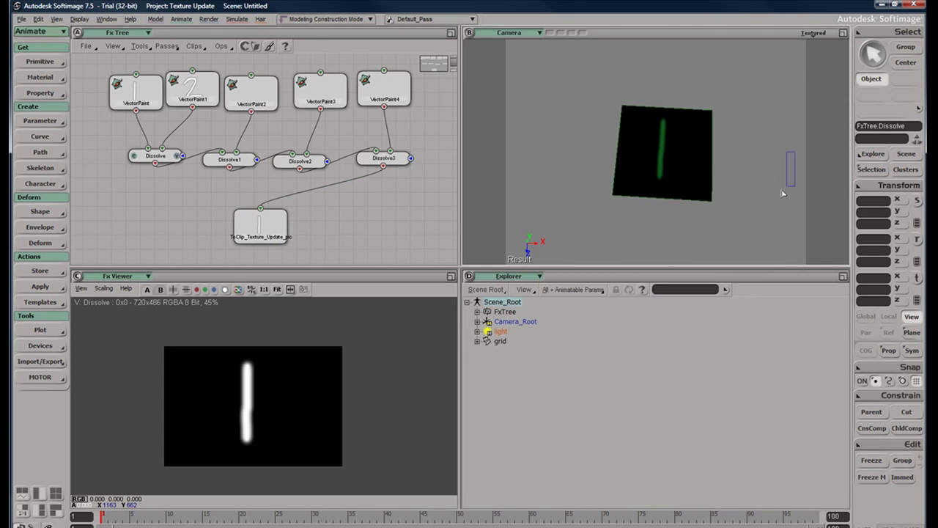
Add an integer custom parameter named Texture Update to the grid, with default 1, minimum 1 and maximum 5.
{"action": "left_click", "coordinate": [618, 171]}
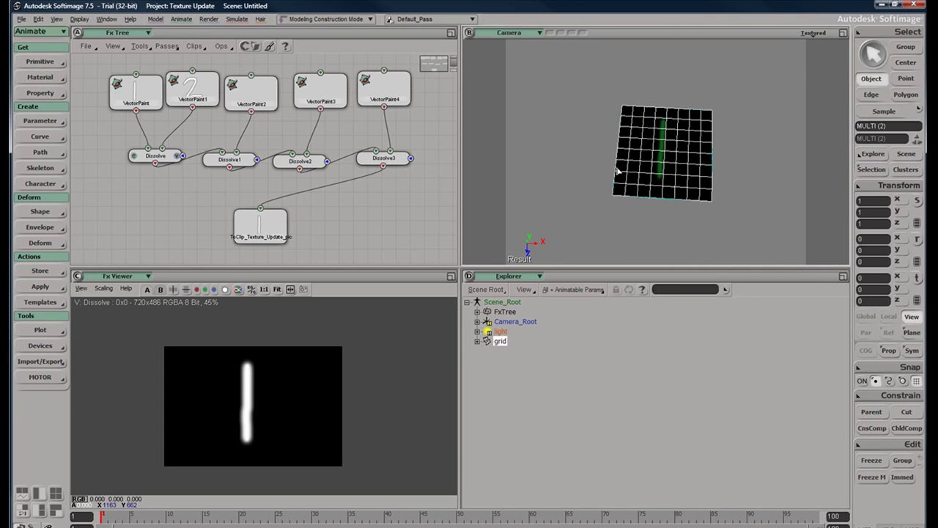
{"action": "left_click", "coordinate": [478, 341]}
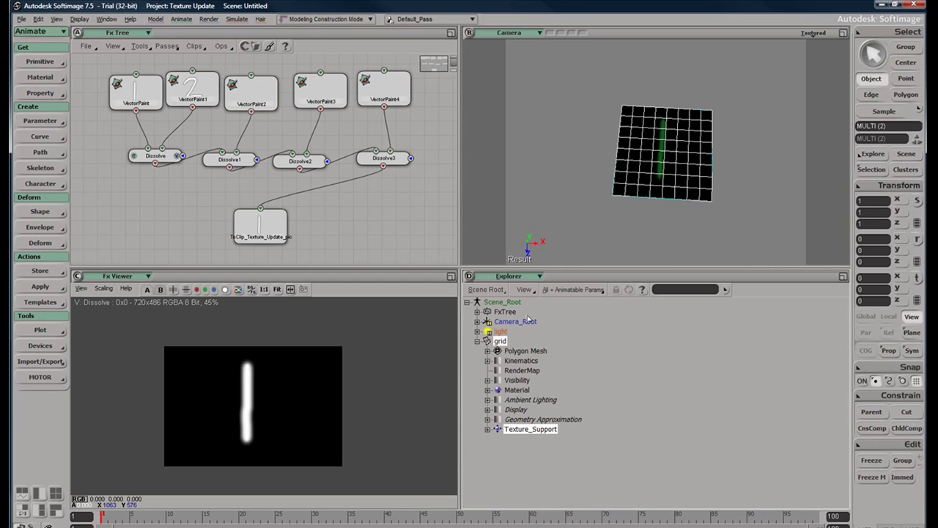
{"action": "left_click", "coordinate": [477, 341]}
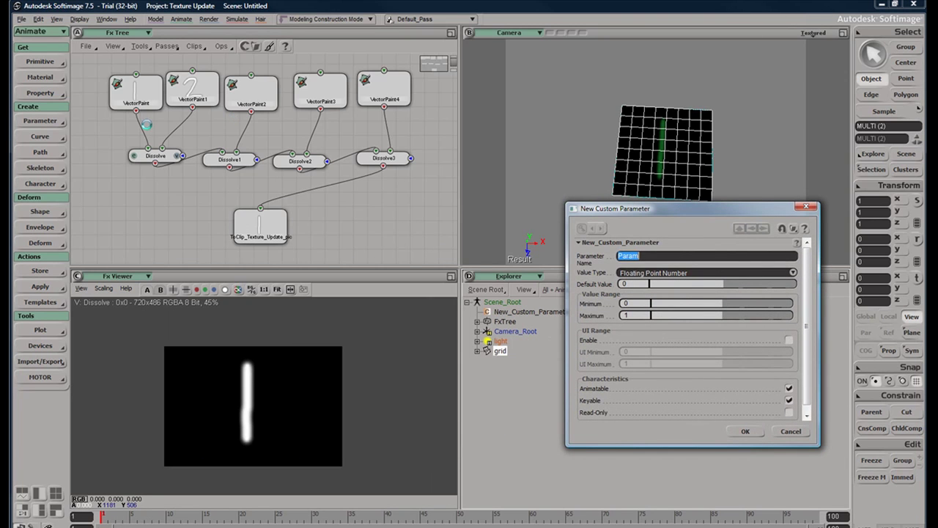
{"action": "type", "text": "Texture Update"}
{"action": "key", "text": "Tab"}
{"action": "left_click", "coordinate": [664, 275]}
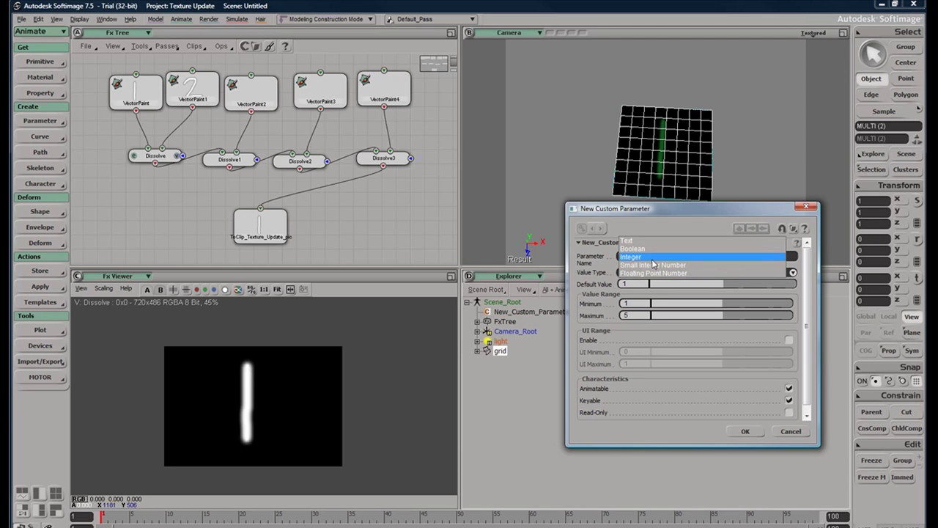
{"action": "left_click", "coordinate": [654, 258]}
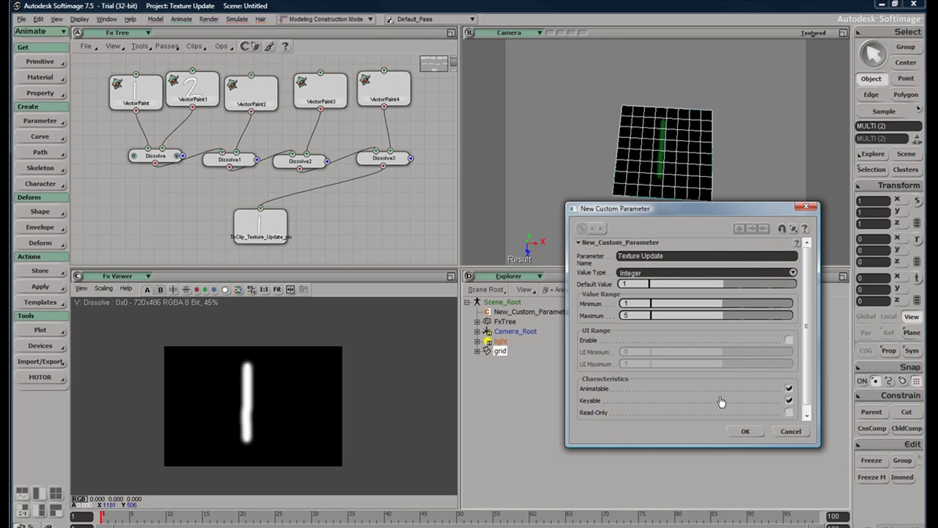
{"action": "left_click", "coordinate": [742, 432]}
Open the grid's CustomPSet properties and place their window clear of the node tree, below the camera view.
{"action": "left_click", "coordinate": [477, 341]}
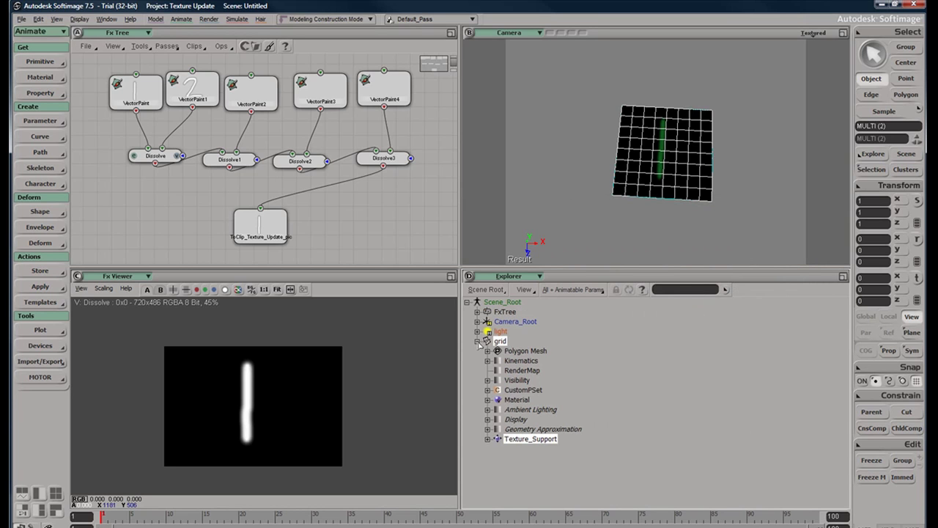
{"action": "double_click", "coordinate": [522, 390]}
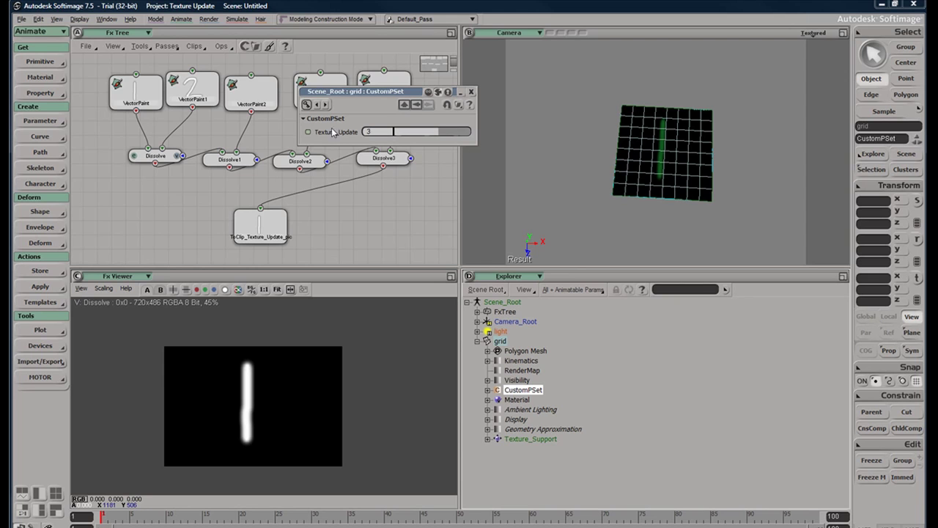
{"action": "left_click_drag", "start_coordinate": [331, 127], "coordinate": [406, 147]}
{"action": "left_click_drag", "start_coordinate": [418, 93], "coordinate": [639, 275]}
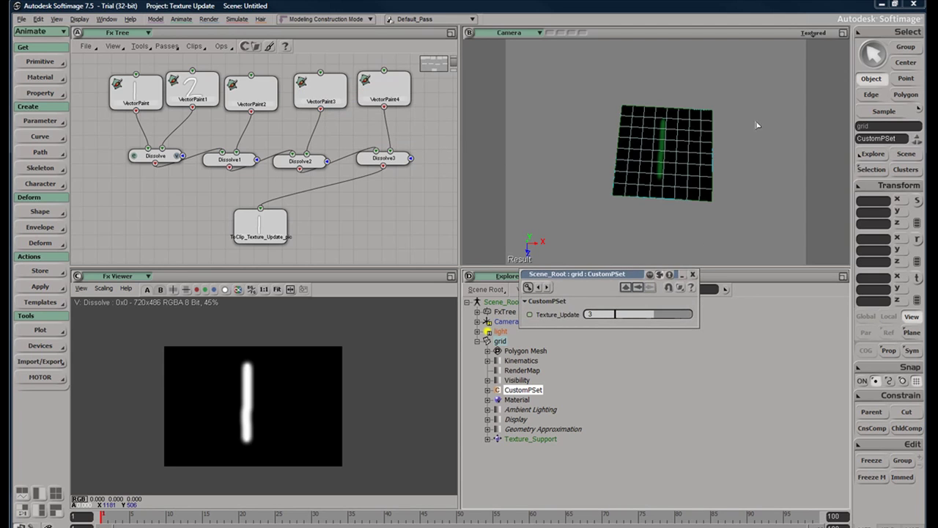
{"action": "key", "text": "s"}
{"action": "right_click_drag", "start_coordinate": [730, 127], "coordinate": [730, 169]}
{"action": "left_click_drag", "start_coordinate": [731, 169], "coordinate": [712, 213]}
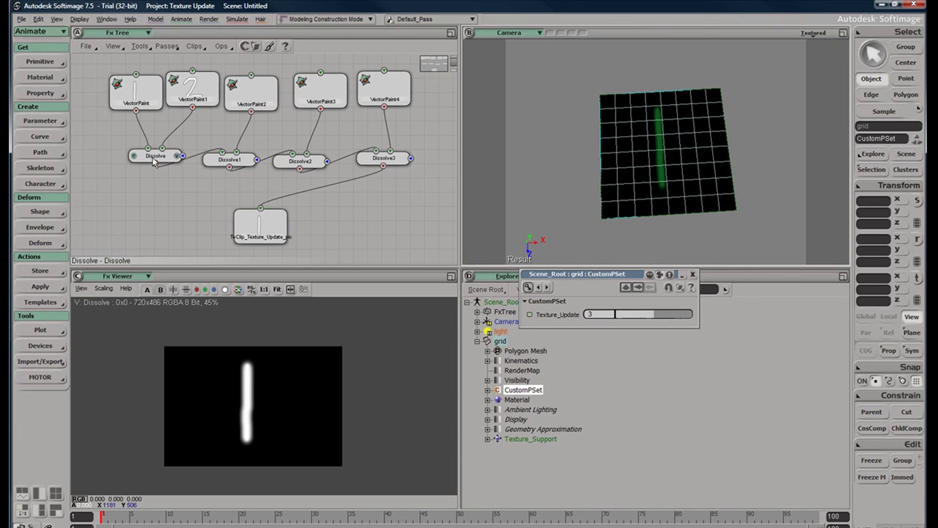
Open the first Dissolve node's full properties beside the grid's CustomPSet properties and set Texture_Update to 1.
{"action": "left_click", "coordinate": [153, 161]}
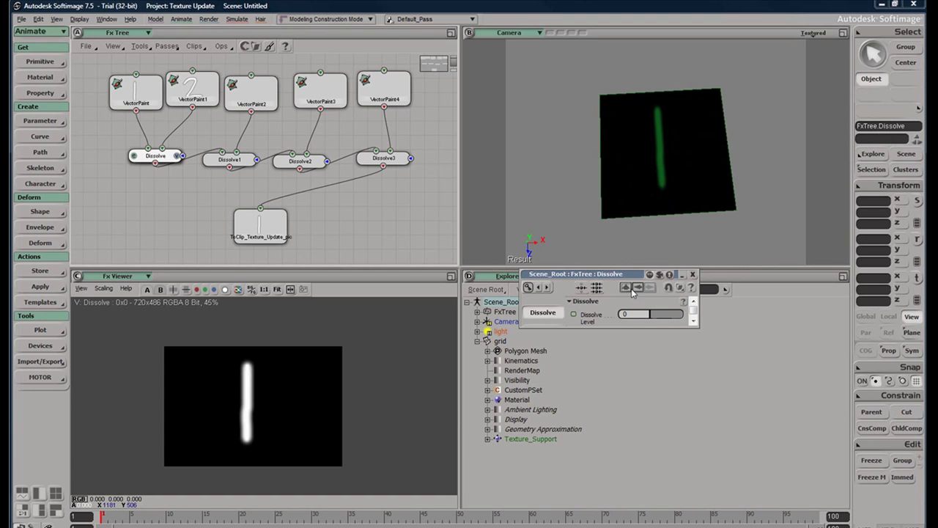
{"action": "left_click", "coordinate": [640, 288]}
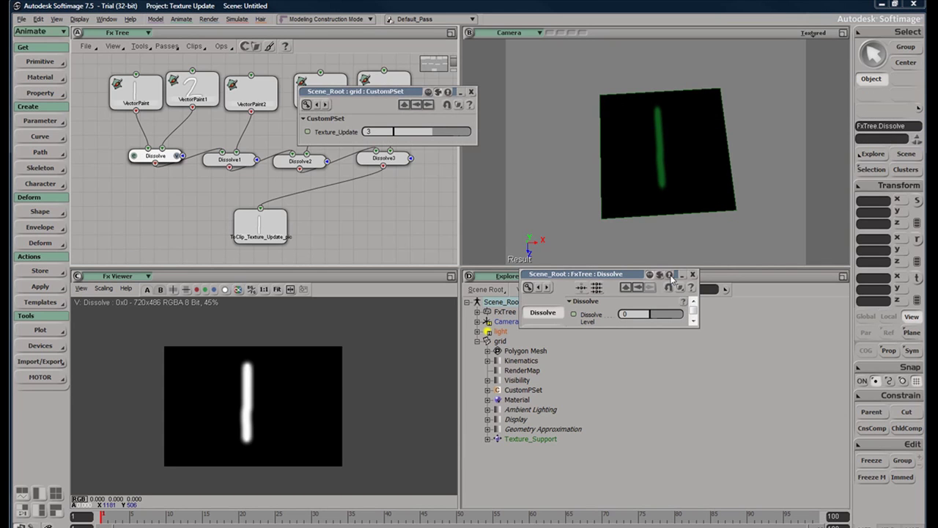
{"action": "left_click_drag", "start_coordinate": [401, 93], "coordinate": [820, 335]}
{"action": "left_click_drag", "start_coordinate": [656, 281], "coordinate": [491, 288]}
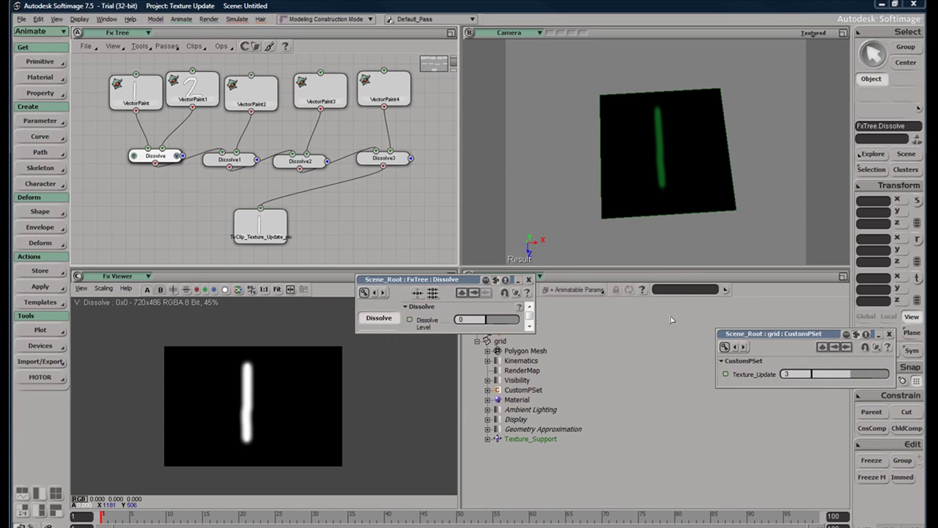
{"action": "left_click_drag", "start_coordinate": [818, 335], "coordinate": [713, 285]}
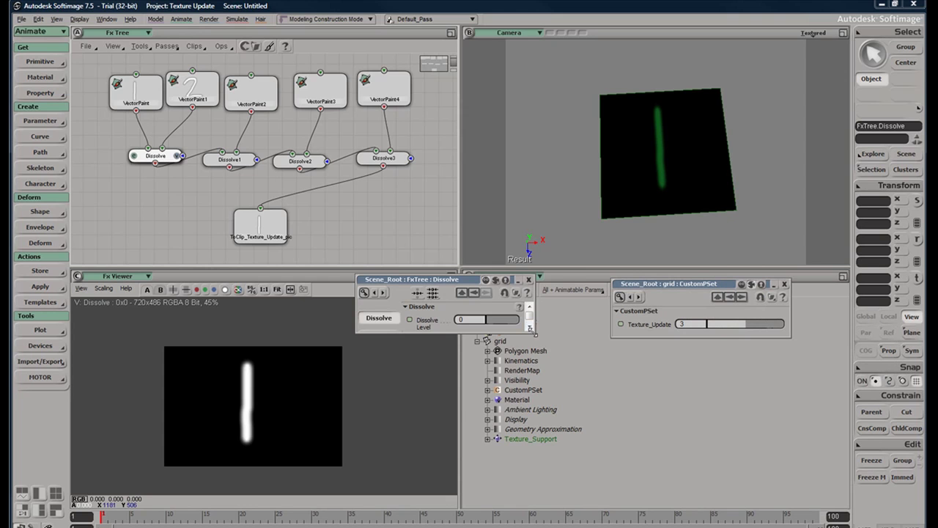
{"action": "left_click_drag", "start_coordinate": [530, 328], "coordinate": [566, 407]}
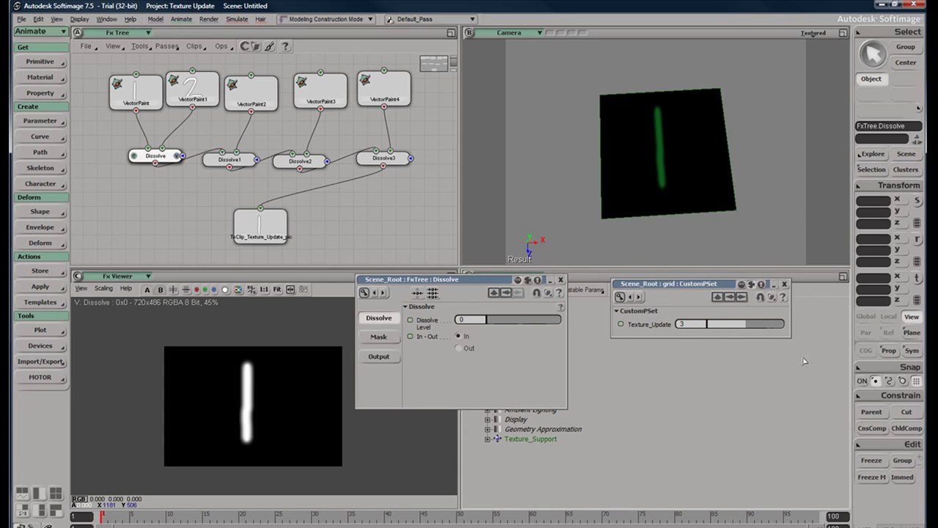
{"action": "left_click_drag", "start_coordinate": [716, 285], "coordinate": [731, 304]}
{"action": "left_click_drag", "start_coordinate": [760, 347], "coordinate": [696, 352]}
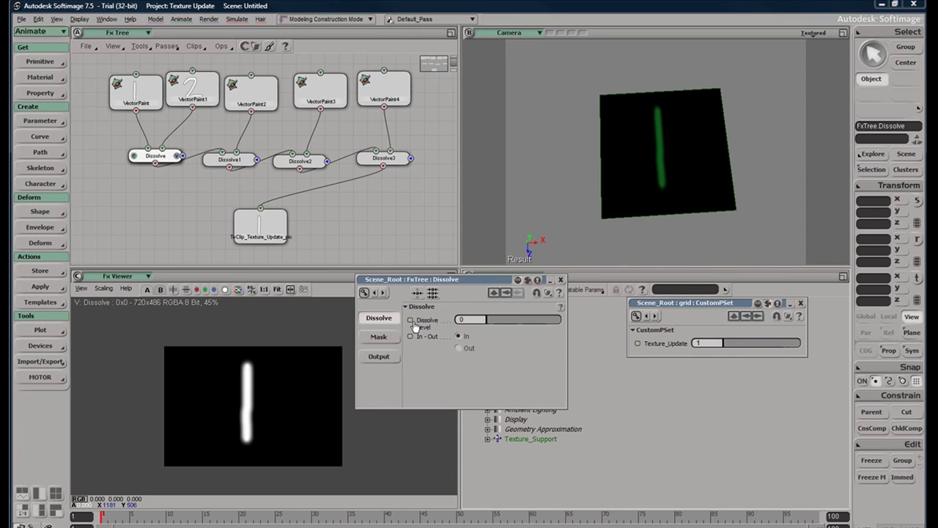
Start an expression on the first Dissolve node's Dissolve Level and replace its 0.0 with the Condition function template.
{"action": "right_click", "coordinate": [413, 323]}
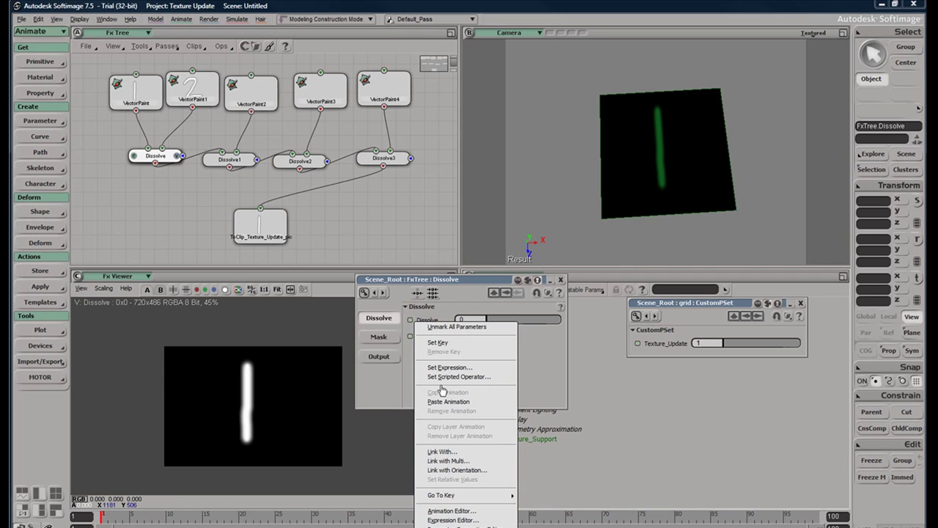
{"action": "left_click", "coordinate": [450, 367]}
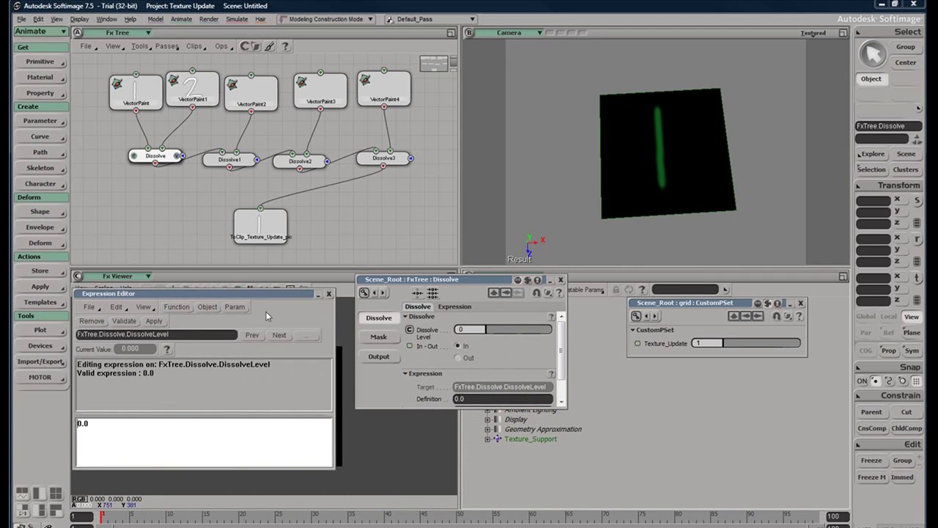
{"action": "left_click_drag", "start_coordinate": [264, 294], "coordinate": [340, 236]}
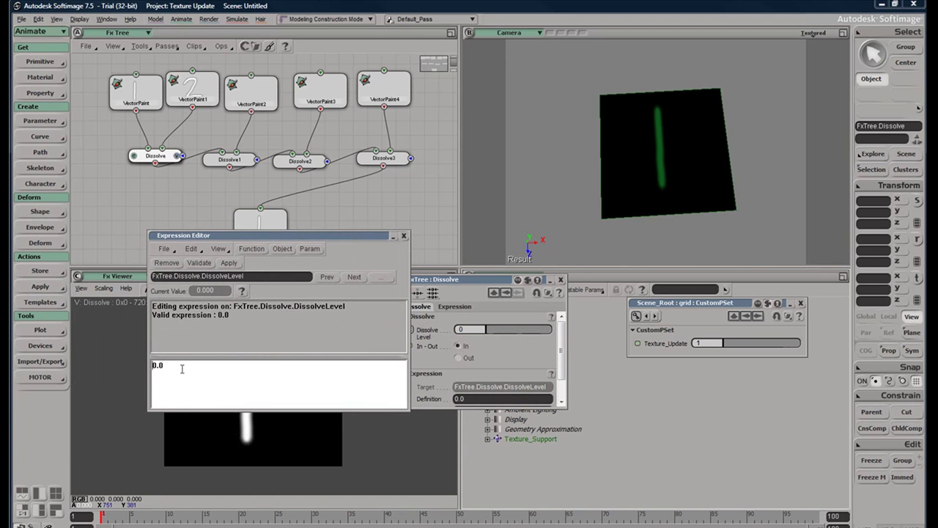
{"action": "left_click_drag", "start_coordinate": [153, 366], "coordinate": [167, 365]}
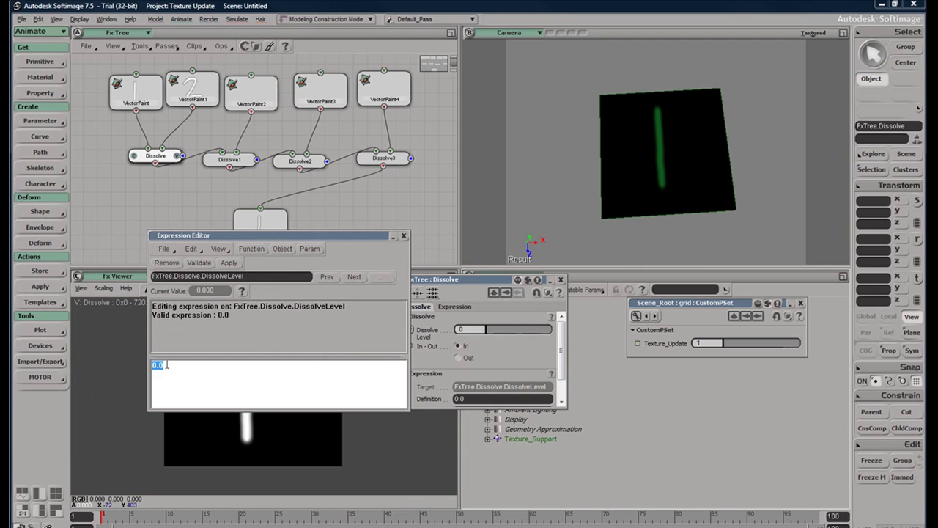
{"action": "left_click", "coordinate": [256, 251]}
{"action": "mouse_move", "coordinate": [257, 285]}
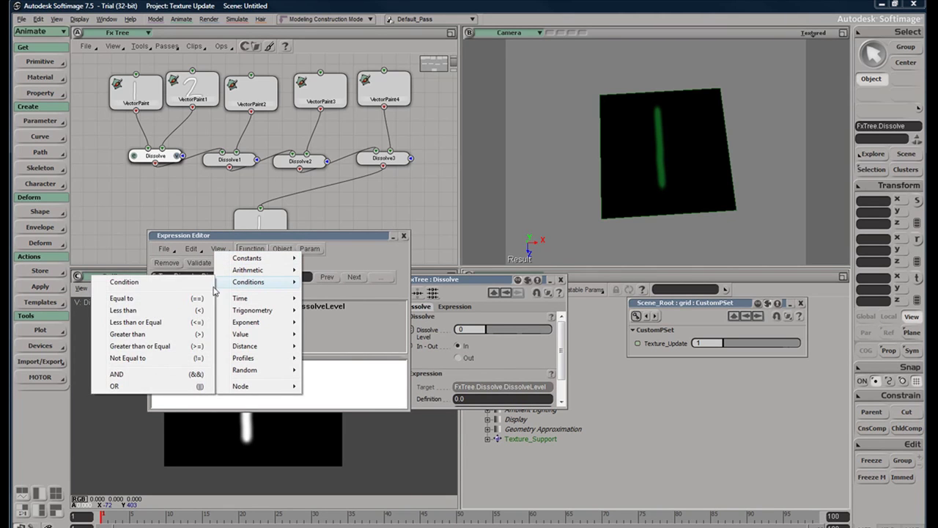
{"action": "left_click", "coordinate": [132, 283]}
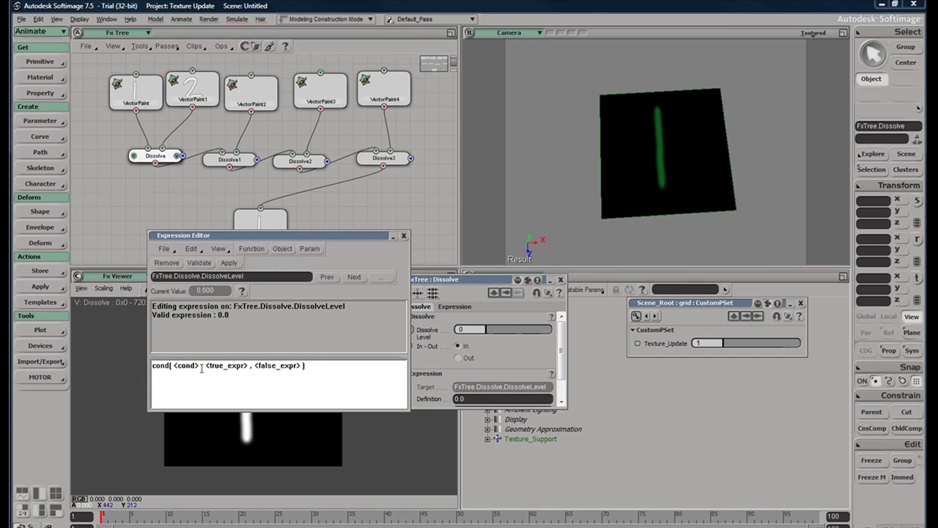
Replace the <cond> placeholder in the expression with a reference to the grid's Texture_Update parameter.
{"action": "left_click_drag", "start_coordinate": [197, 365], "coordinate": [174, 367]}
{"action": "left_click_drag", "start_coordinate": [653, 307], "coordinate": [647, 307]}
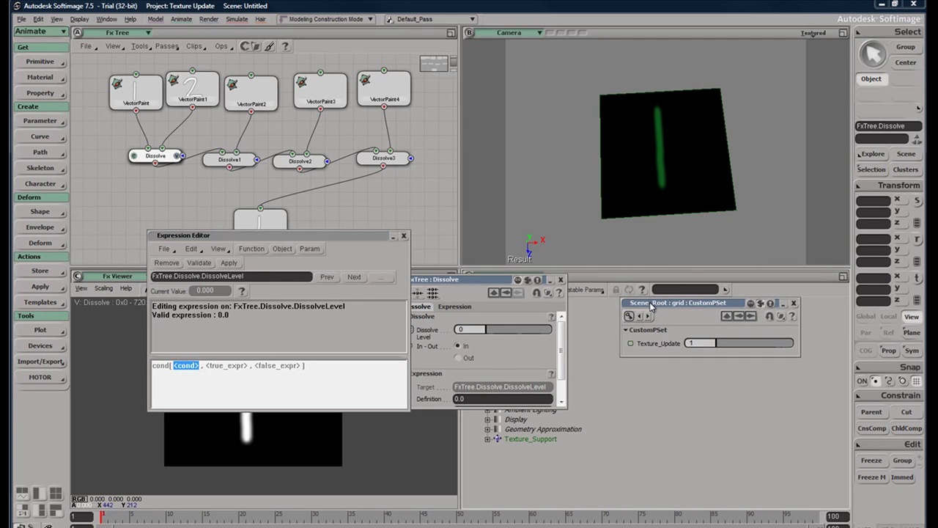
{"action": "mouse_move", "coordinate": [634, 352]}
{"action": "left_mouse_down"}
{"action": "mouse_move", "coordinate": [246, 371]}
{"action": "mouse_move", "coordinate": [190, 365]}
{"action": "mouse_move", "coordinate": [291, 369]}
{"action": "left_mouse_up"}
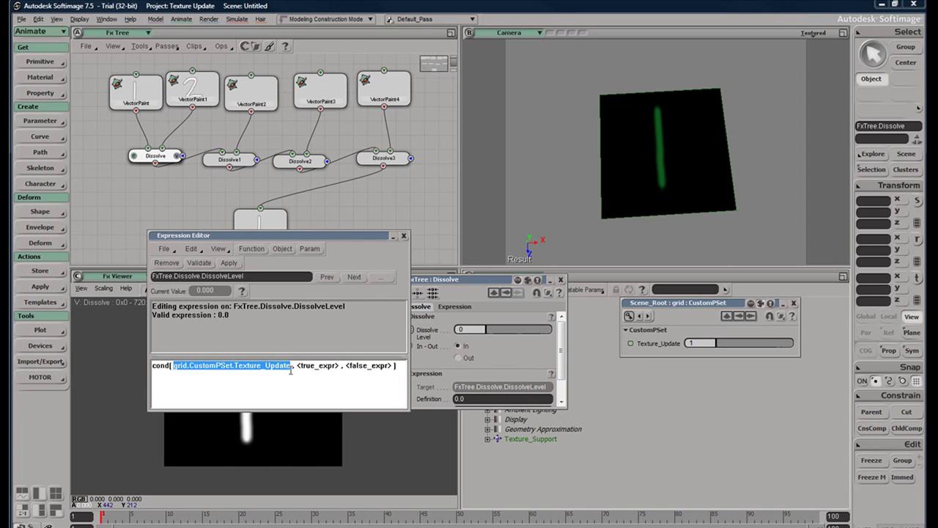
{"action": "left_click", "coordinate": [294, 376]}
{"action": "left_click_drag", "start_coordinate": [711, 304], "coordinate": [700, 297]}
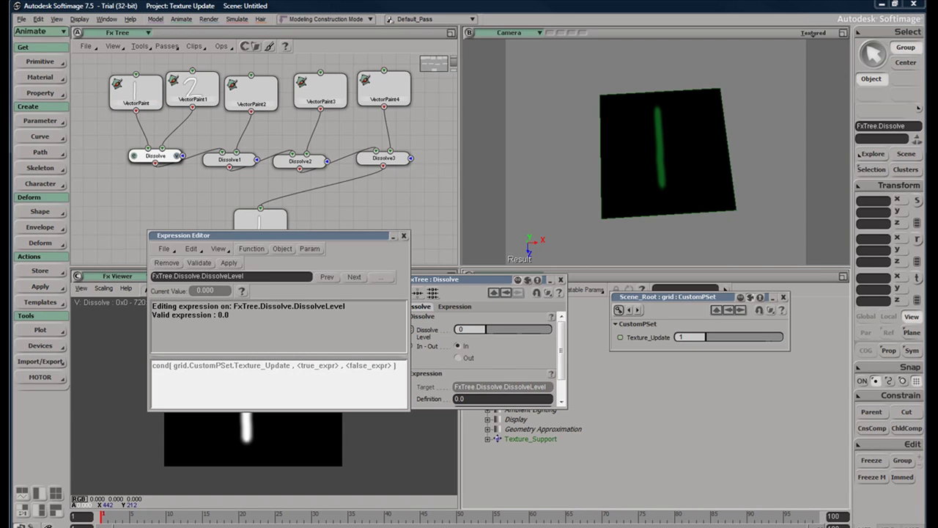
Complete the expression's condition so that it tests whether the grid's Texture_Update parameter == 1.
{"action": "left_click", "coordinate": [294, 368]}
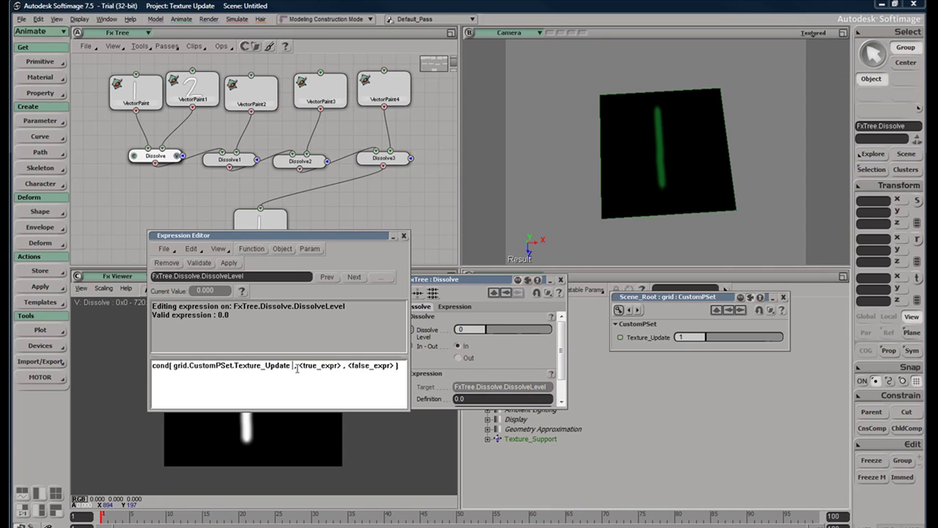
{"action": "type", "text": "=="}
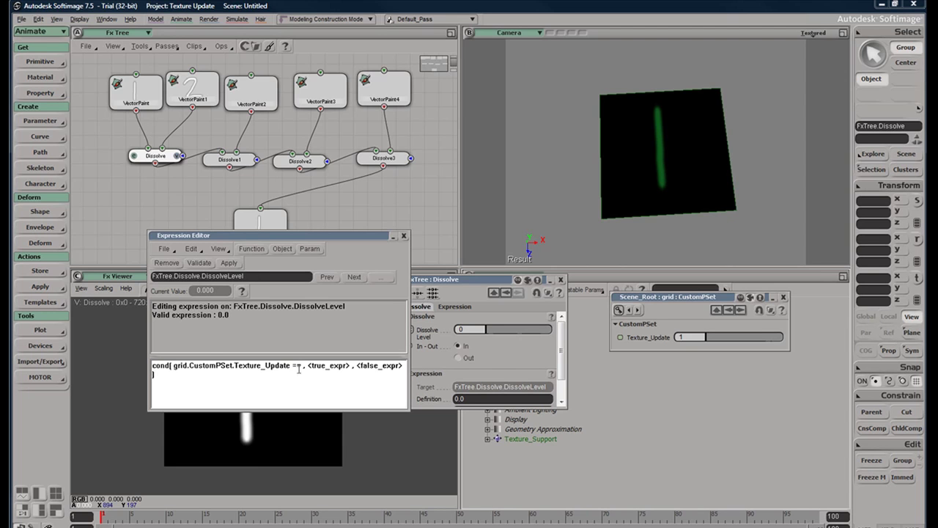
{"action": "left_click_drag", "start_coordinate": [303, 365], "coordinate": [293, 365]}
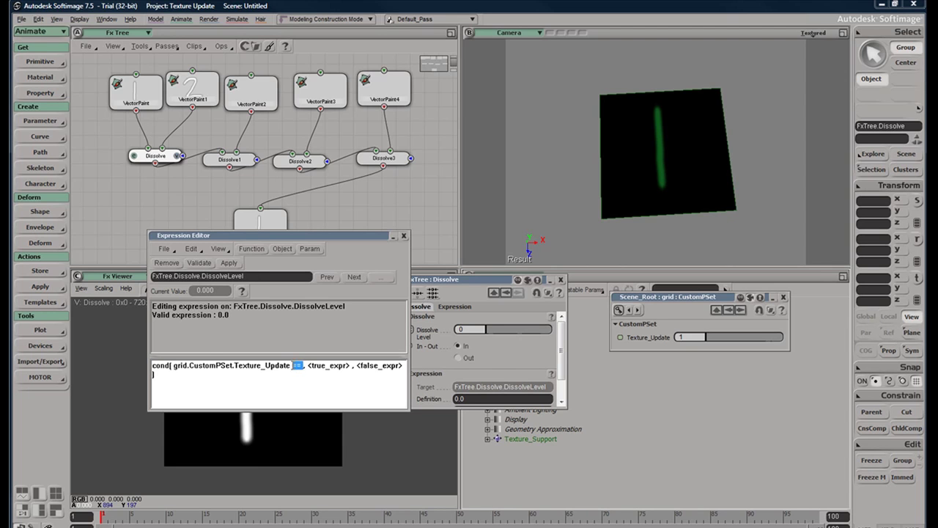
{"action": "left_click", "coordinate": [251, 249]}
{"action": "mouse_move", "coordinate": [250, 279]}
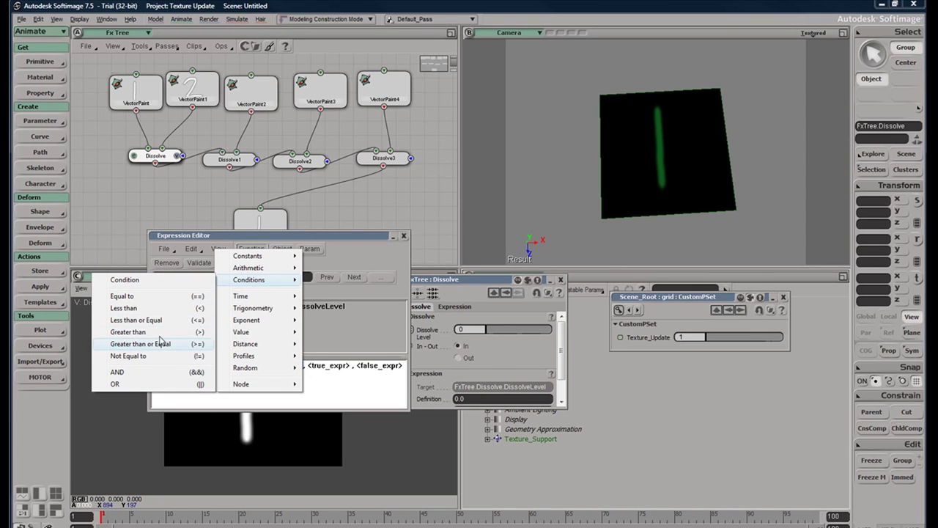
{"action": "left_click", "coordinate": [329, 390]}
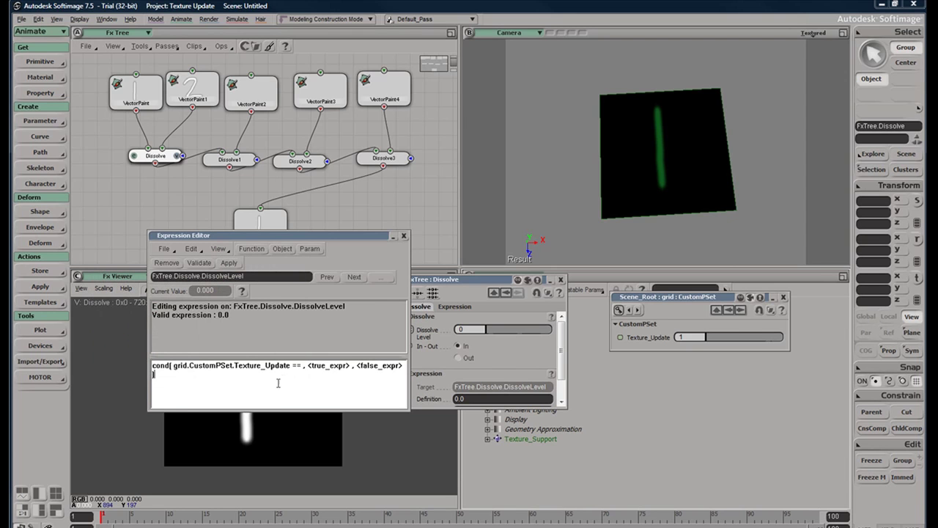
{"action": "left_click_drag", "start_coordinate": [153, 366], "coordinate": [297, 366]}
{"action": "left_click", "coordinate": [308, 373]}
{"action": "left_click", "coordinate": [302, 365]}
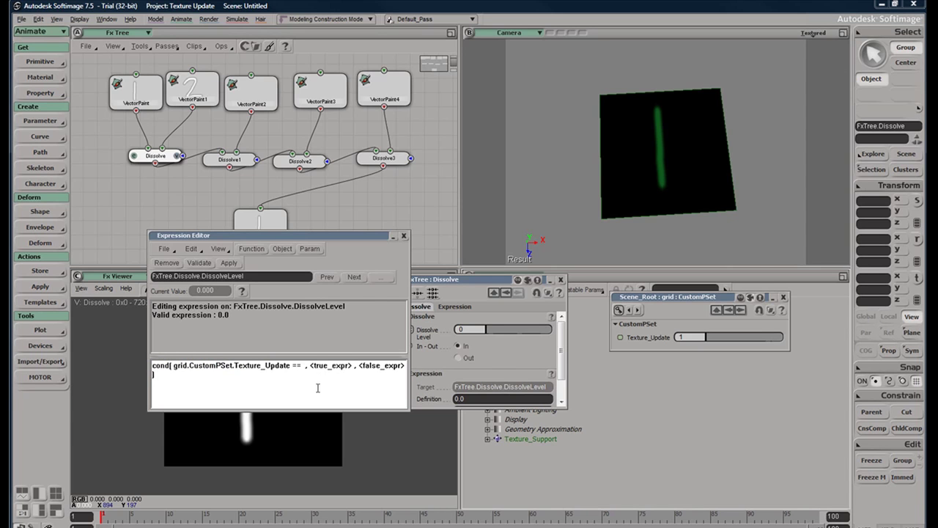
{"action": "type", "text": "1"}
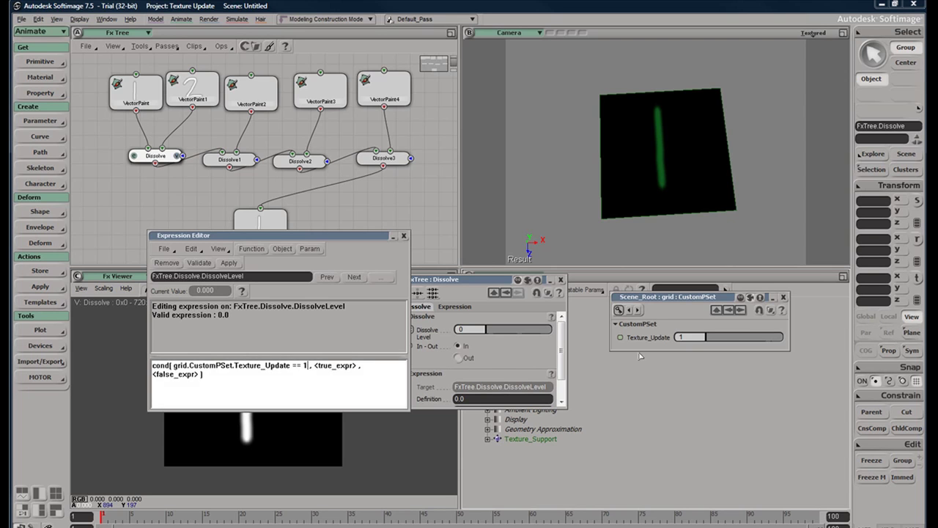
Replace the expression's <true_expr> placeholder with 0 and its <false_expr> placeholder with 1.
{"action": "left_click_drag", "start_coordinate": [703, 301], "coordinate": [695, 313]}
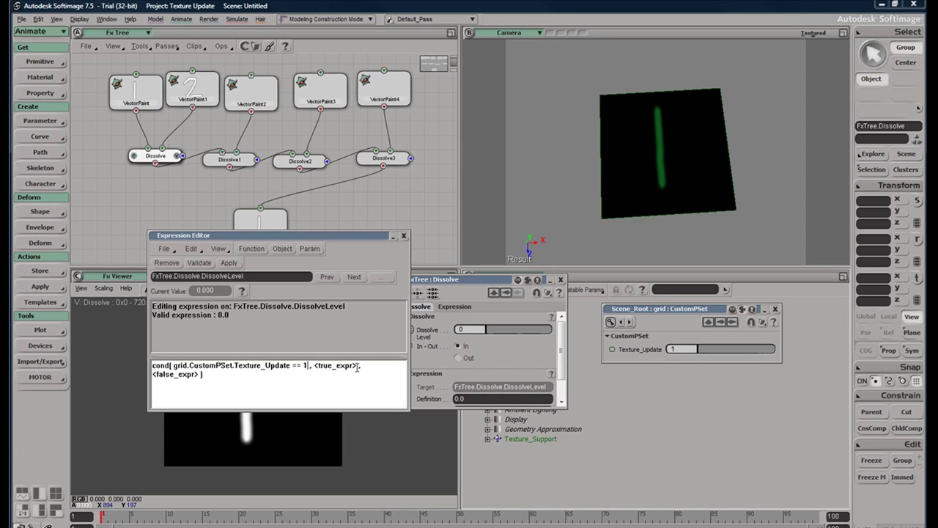
{"action": "left_click_drag", "start_coordinate": [358, 367], "coordinate": [321, 369]}
{"action": "type", "text": "0"}
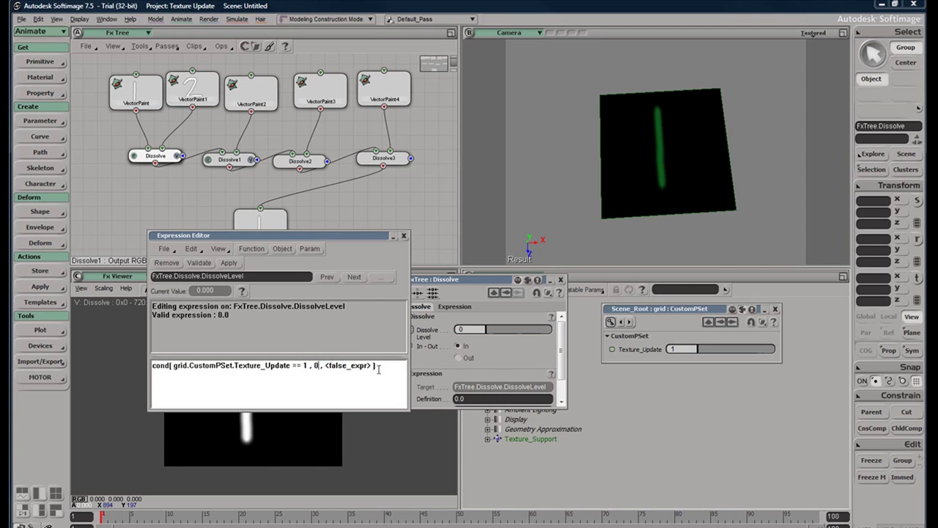
{"action": "left_click_drag", "start_coordinate": [372, 366], "coordinate": [329, 370]}
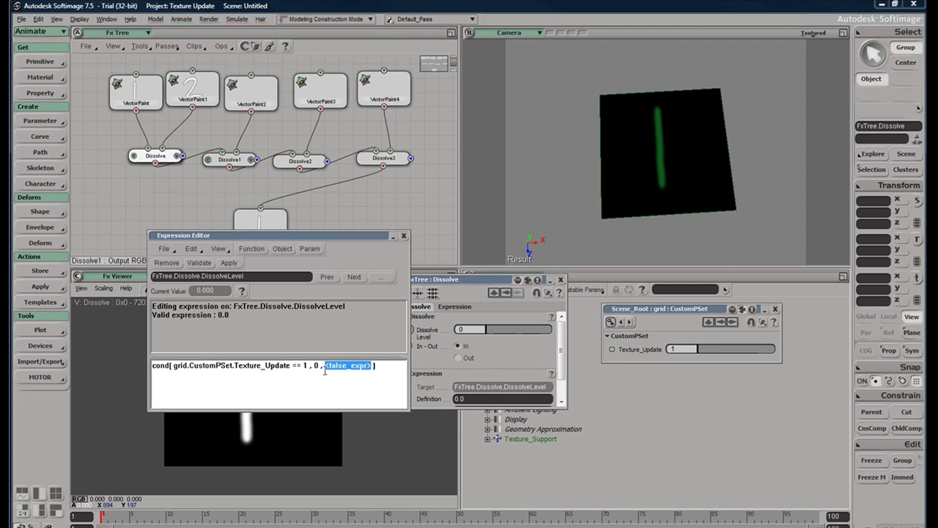
{"action": "type", "text": "1"}
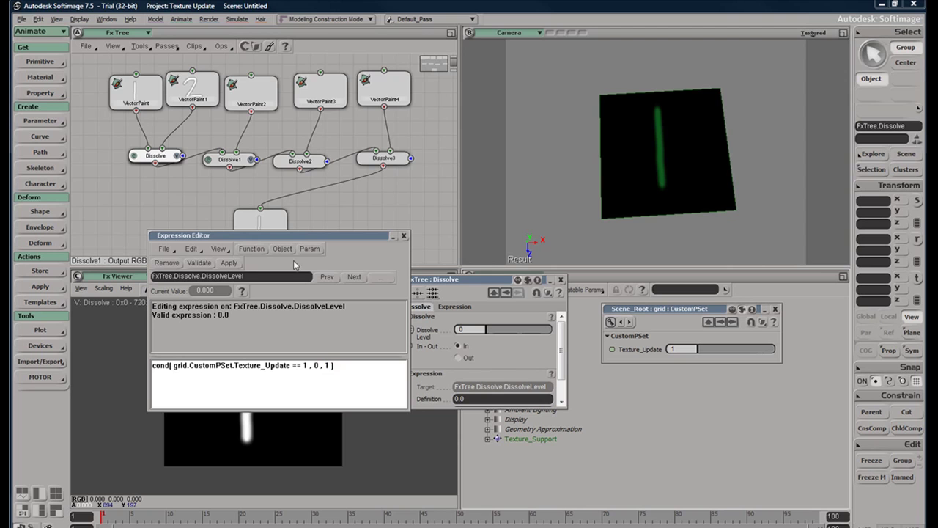
Apply the first Dissolve node's expression and test it by setting Texture_Update to 2.
{"action": "left_click", "coordinate": [229, 263]}
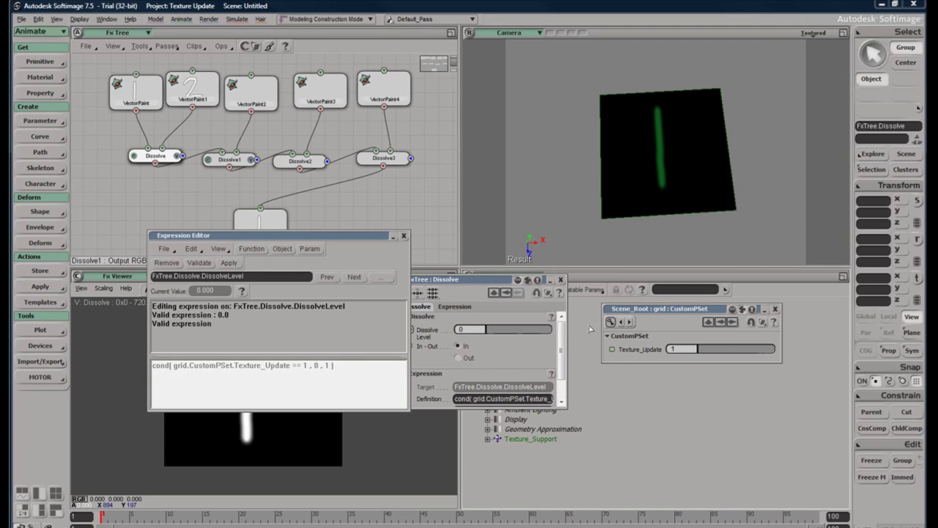
{"action": "left_click", "coordinate": [703, 349]}
{"action": "left_click_drag", "start_coordinate": [703, 349], "coordinate": [709, 352]}
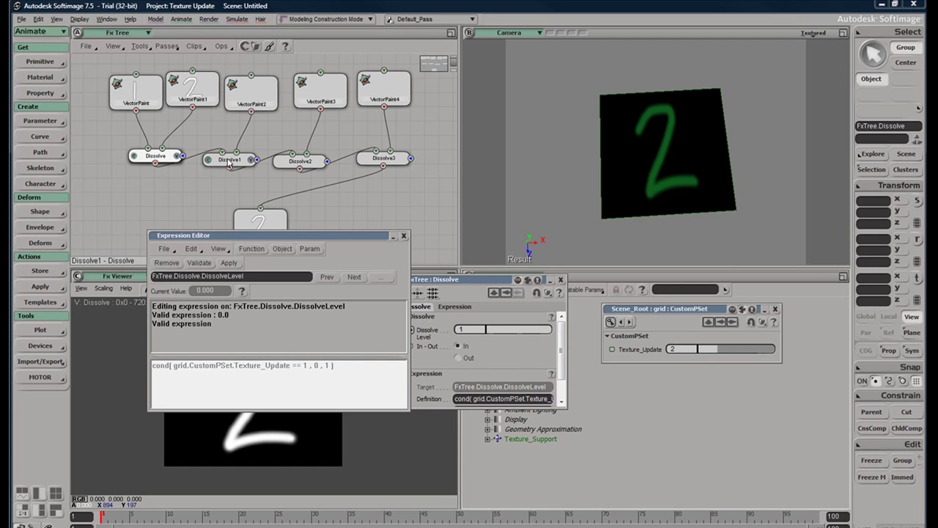
Close the first Dissolve node's Expression Editor and open the properties of the Dissolve1 node.
{"action": "left_click", "coordinate": [230, 165]}
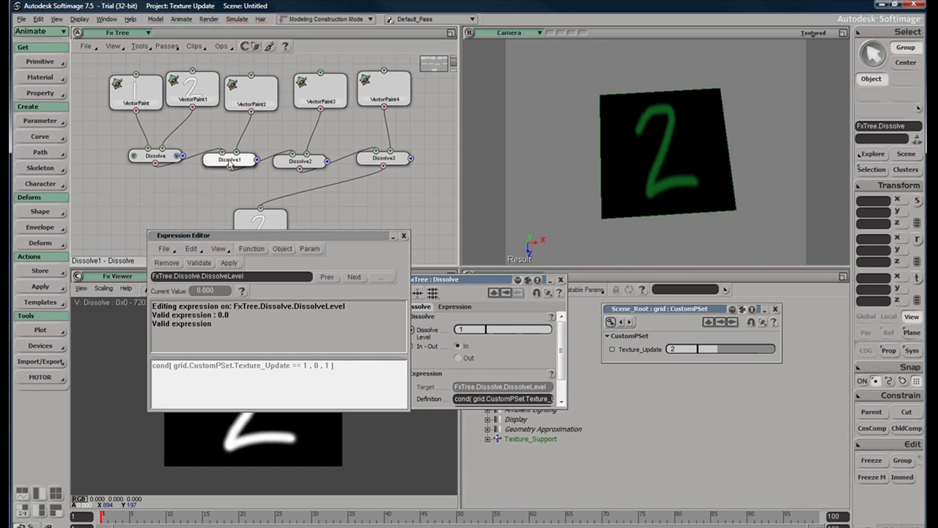
{"action": "left_click", "coordinate": [404, 235]}
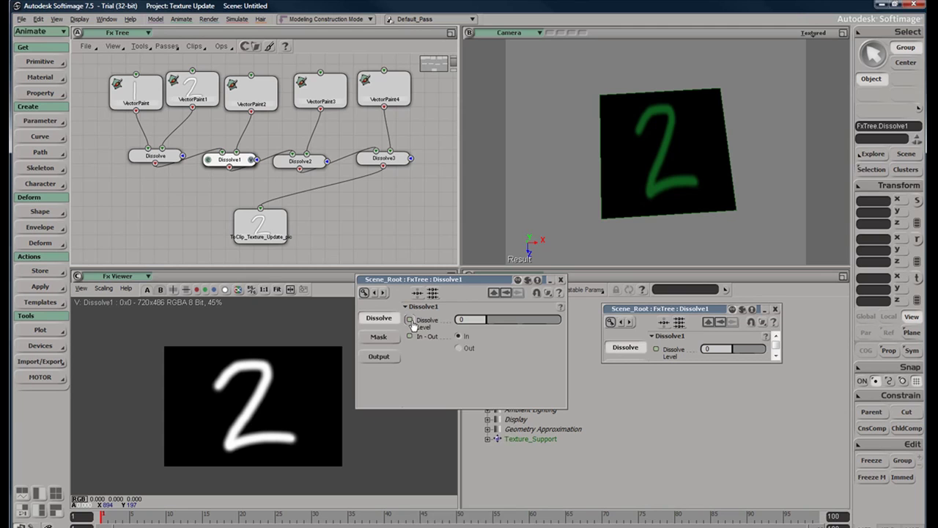
{"action": "right_click", "coordinate": [412, 320]}
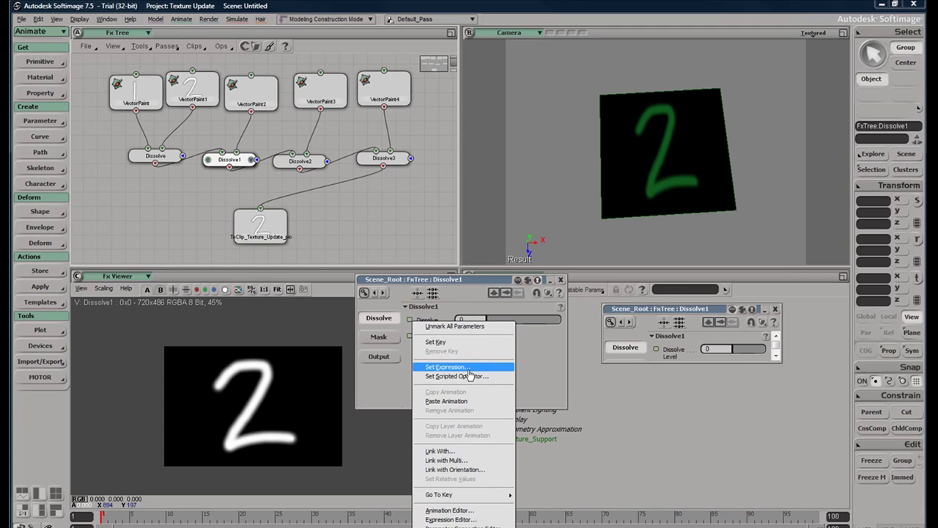
{"action": "left_click", "coordinate": [154, 158]}
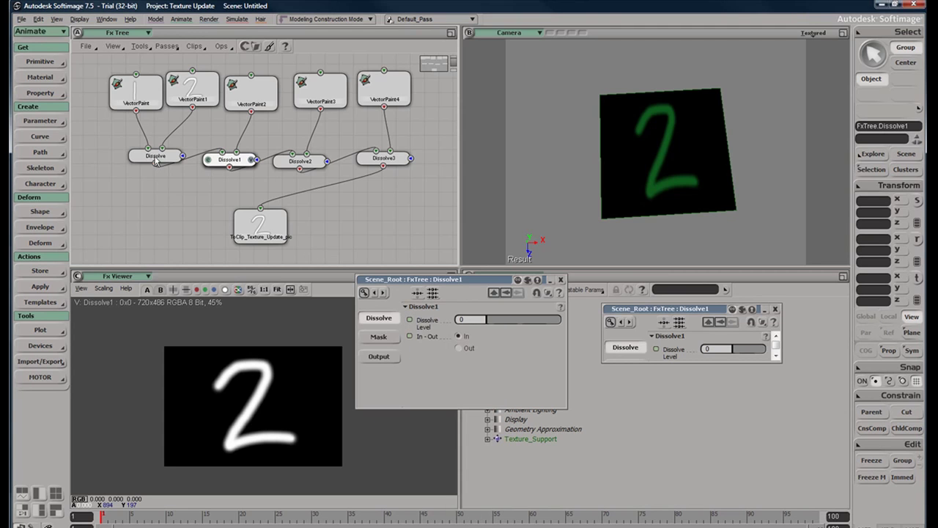
Copy the Dissolve Level animation from the first Dissolve node and paste it onto the Dissolve Level of Dissolve1.
{"action": "left_click", "coordinate": [155, 158]}
{"action": "right_click", "coordinate": [413, 329]}
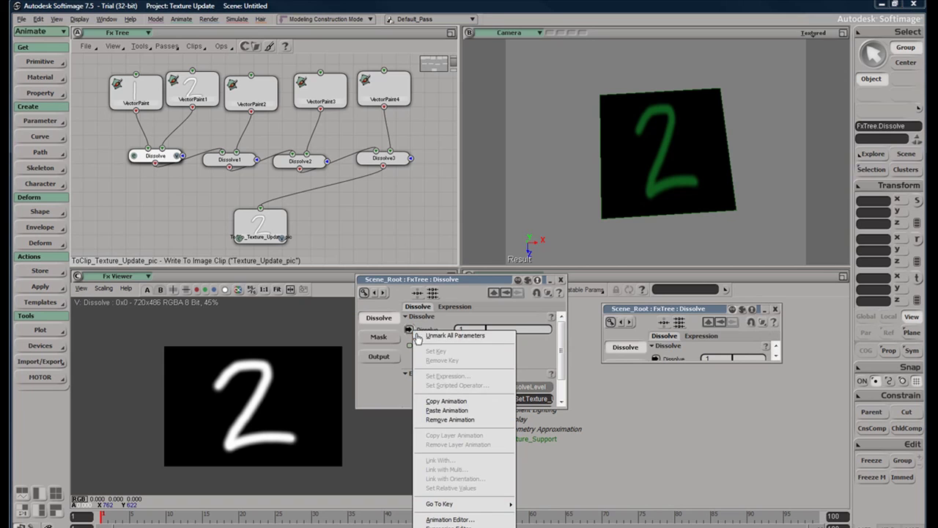
{"action": "left_click", "coordinate": [447, 402]}
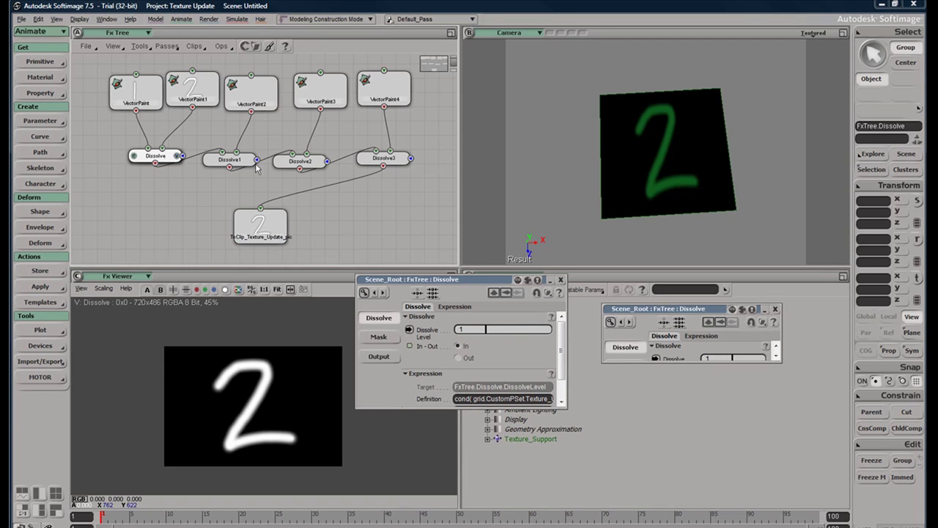
{"action": "left_click", "coordinate": [236, 165]}
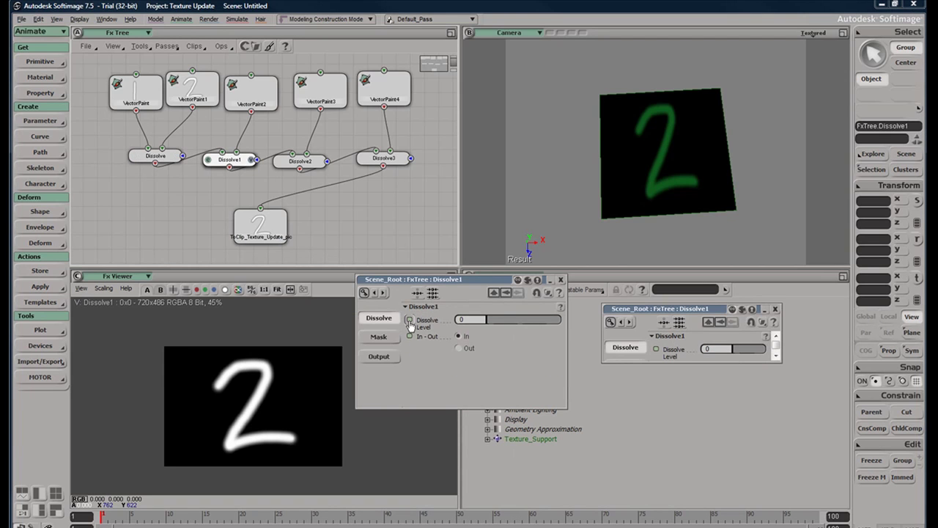
{"action": "right_click", "coordinate": [409, 321]}
{"action": "left_click", "coordinate": [444, 402]}
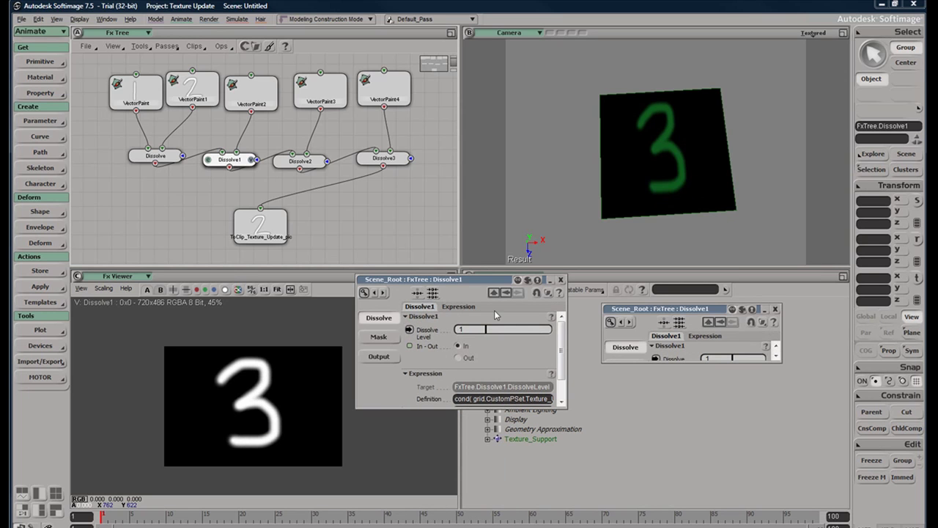
Open the pasted expression on Dissolve1's Dissolve Level in the Animation Editor.
{"action": "left_click", "coordinate": [409, 330]}
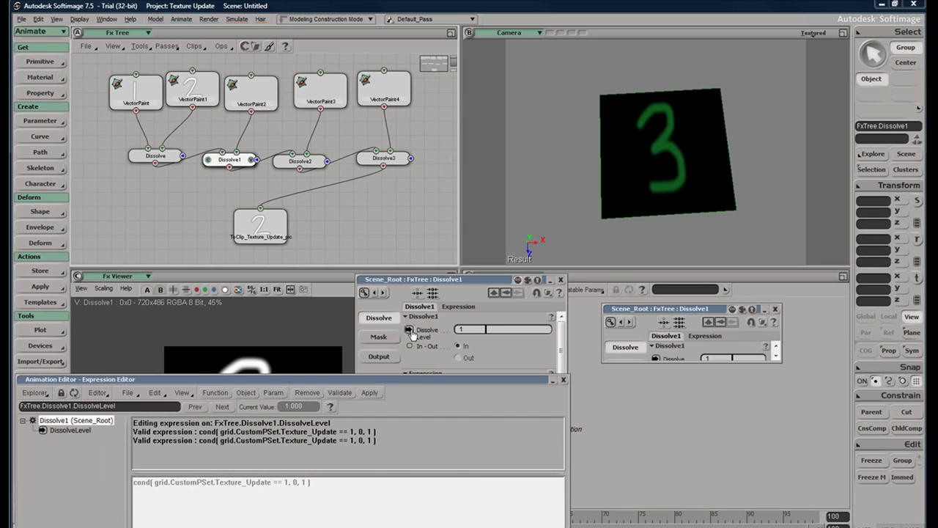
{"action": "left_click", "coordinate": [228, 506]}
{"action": "left_click_drag", "start_coordinate": [362, 502], "coordinate": [133, 485]}
{"action": "left_click", "coordinate": [263, 506]}
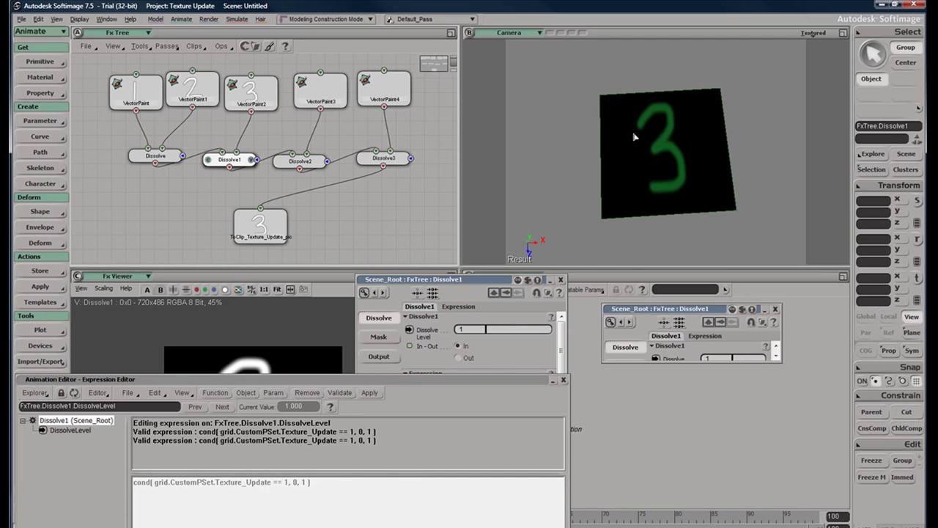
Close both Dissolve1 property windows and open the grid's CustomPSet properties, arranged clear of the Animation Editor.
{"action": "left_click_drag", "start_coordinate": [780, 362], "coordinate": [830, 454]}
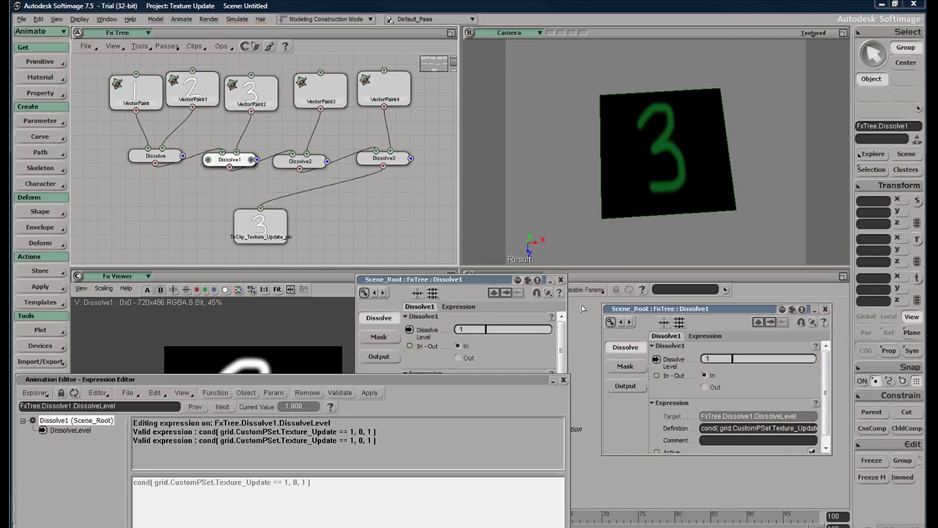
{"action": "left_click", "coordinate": [824, 310]}
{"action": "left_click", "coordinate": [560, 279]}
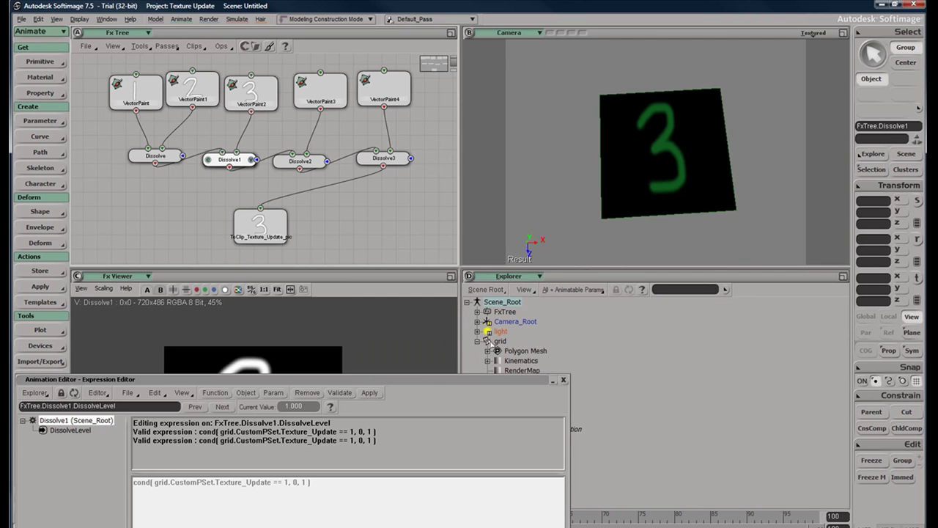
{"action": "left_click_drag", "start_coordinate": [519, 379], "coordinate": [434, 323]}
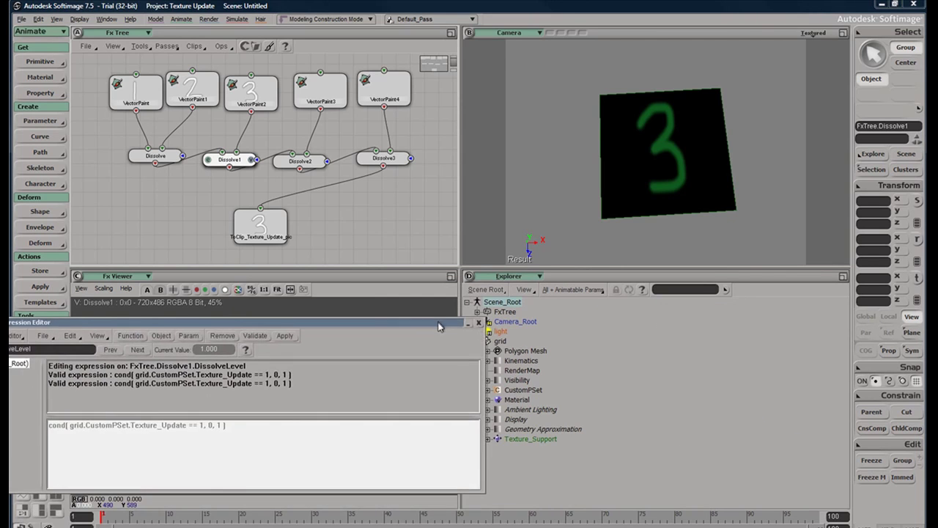
{"action": "left_click", "coordinate": [524, 389]}
{"action": "left_click_drag", "start_coordinate": [403, 94], "coordinate": [733, 333]}
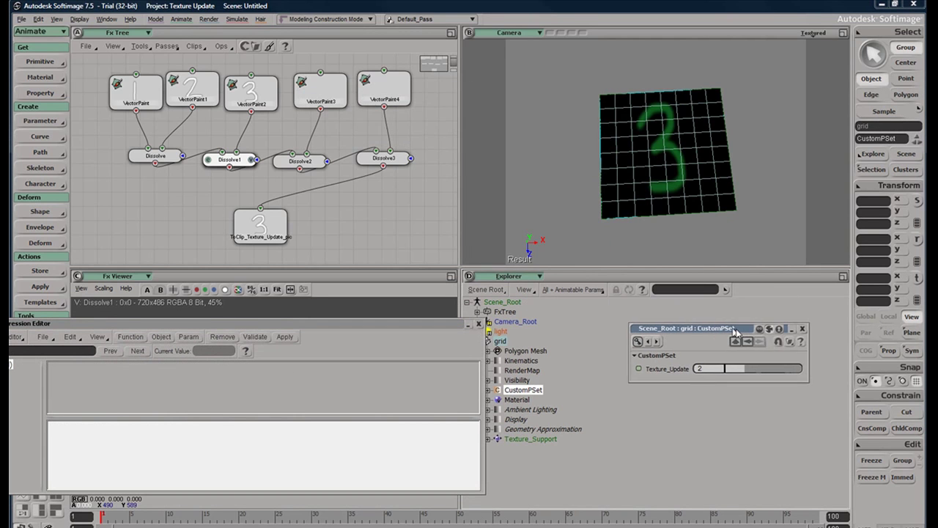
{"action": "left_click_drag", "start_coordinate": [456, 325], "coordinate": [574, 372]}
Test the pasted Dissolve1 expression by switching Texture_Update between 1 and 2, ending at 1.
{"action": "left_click_drag", "start_coordinate": [757, 371], "coordinate": [727, 373]}
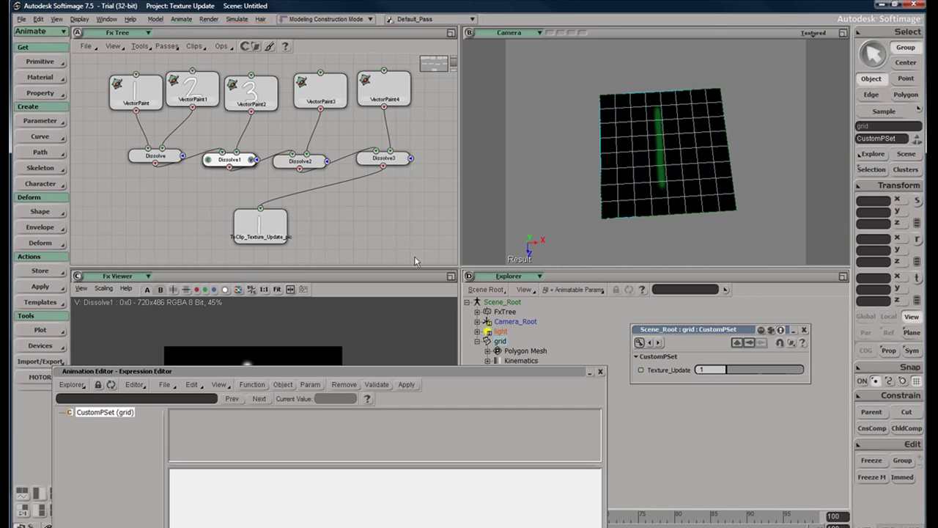
{"action": "left_click", "coordinate": [738, 372]}
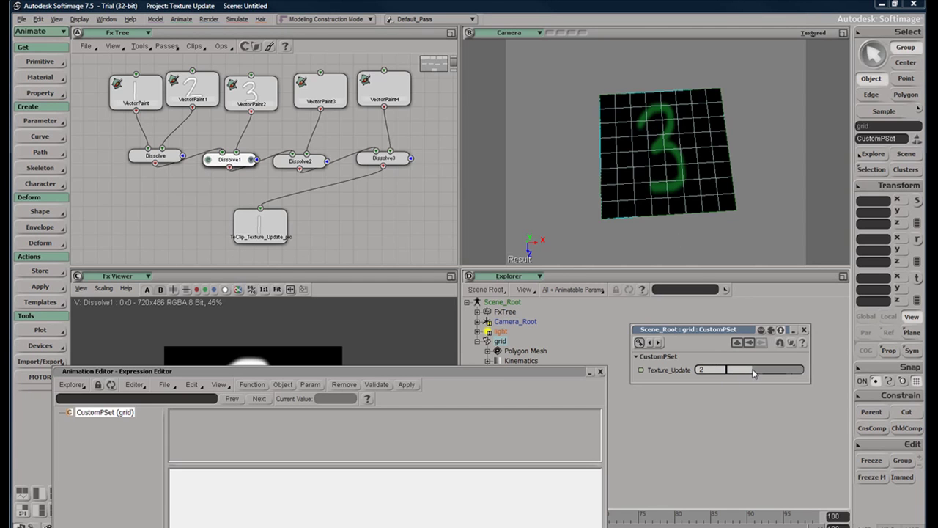
{"action": "left_click_drag", "start_coordinate": [762, 370], "coordinate": [722, 374]}
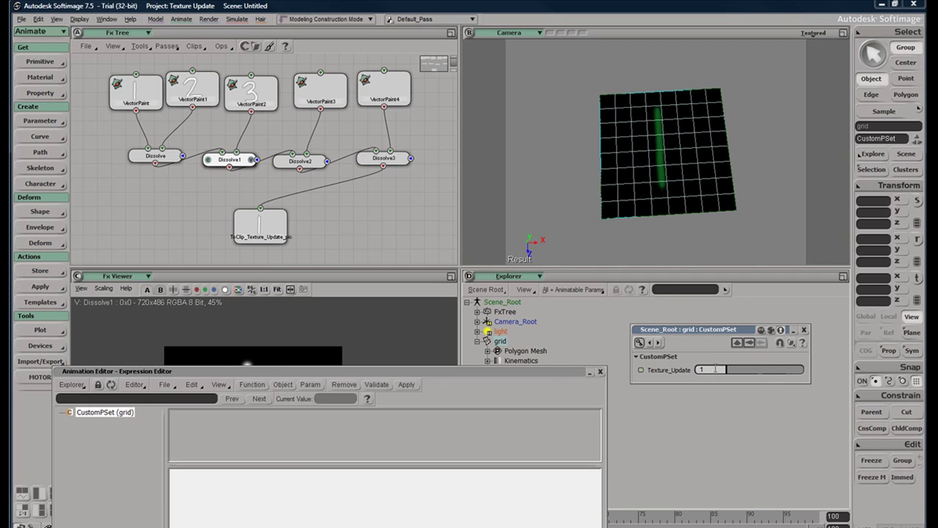
Reopen the expression on Dissolve1's Dissolve Level and change it to cond( grid.CustomPSet.Texture_Update == 3, 1, 0).
{"action": "left_click", "coordinate": [600, 371]}
{"action": "double_click", "coordinate": [235, 160]}
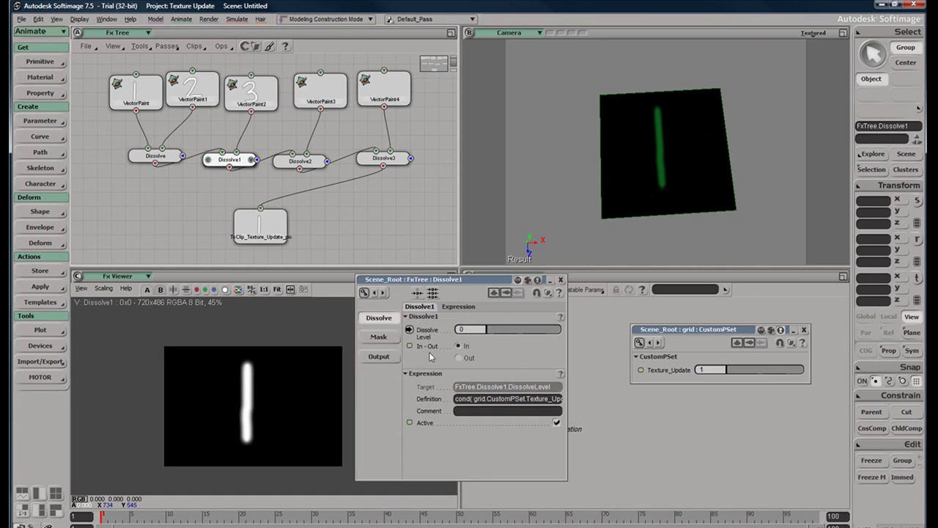
{"action": "left_click", "coordinate": [410, 330]}
{"action": "left_click_drag", "start_coordinate": [456, 281], "coordinate": [257, 187]}
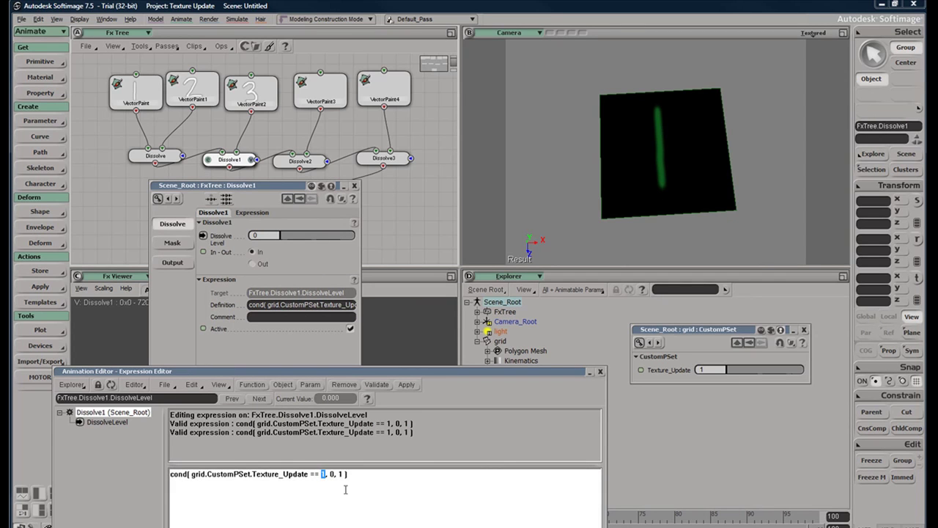
{"action": "type", "text": "3"}
{"action": "type", "text": "0"}
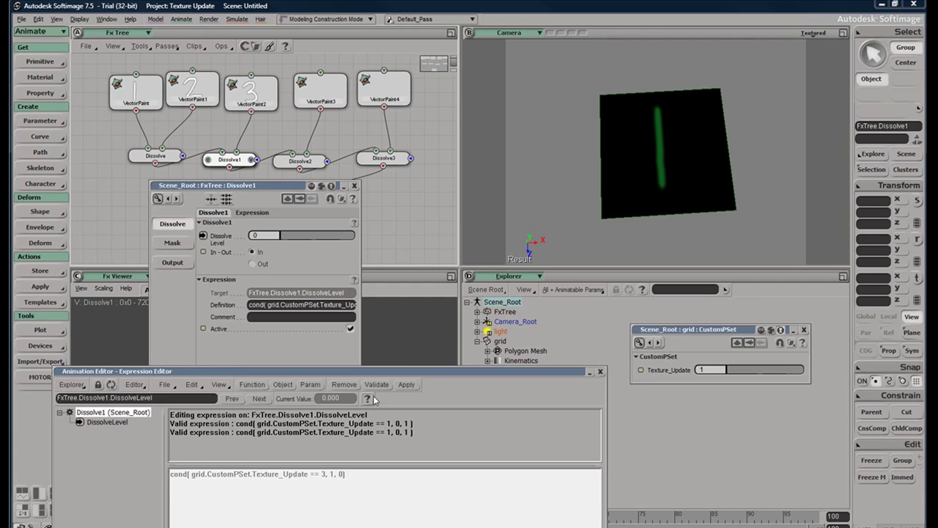
Apply the edited Dissolve1 expression and set Texture_Update to 2 to check which texture the grid shows.
{"action": "left_click", "coordinate": [407, 386]}
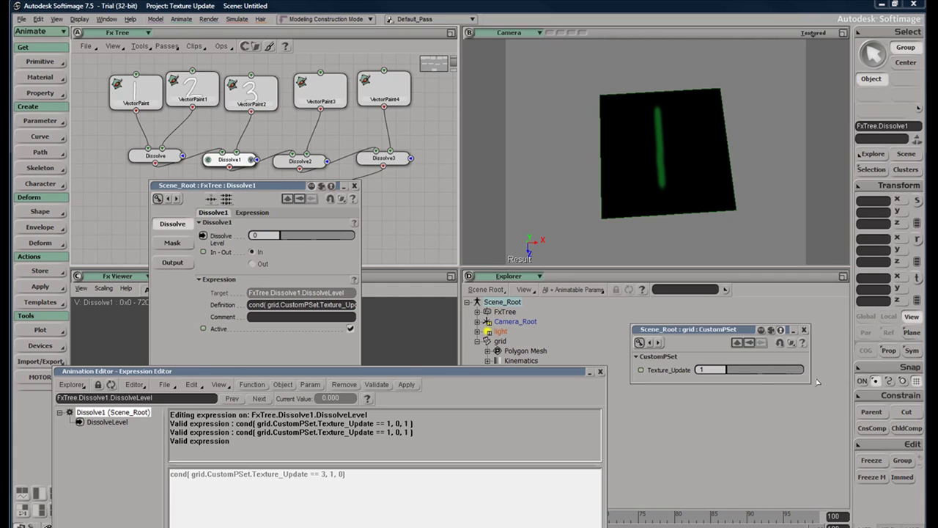
{"action": "left_click", "coordinate": [738, 369]}
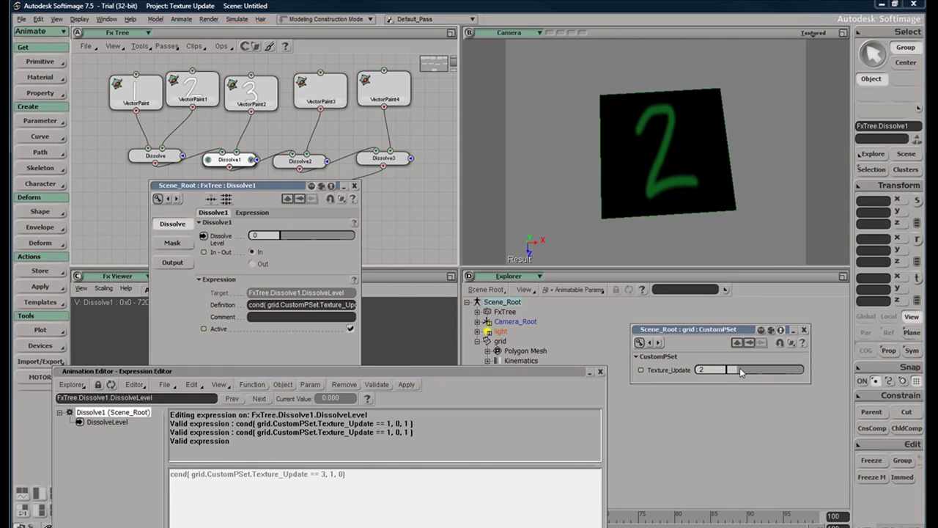
Set Texture_Update to 3 to test the grid's texture, and copy the animation from Dissolve1's Dissolve Level.
{"action": "left_click_drag", "start_coordinate": [753, 370], "coordinate": [761, 372]}
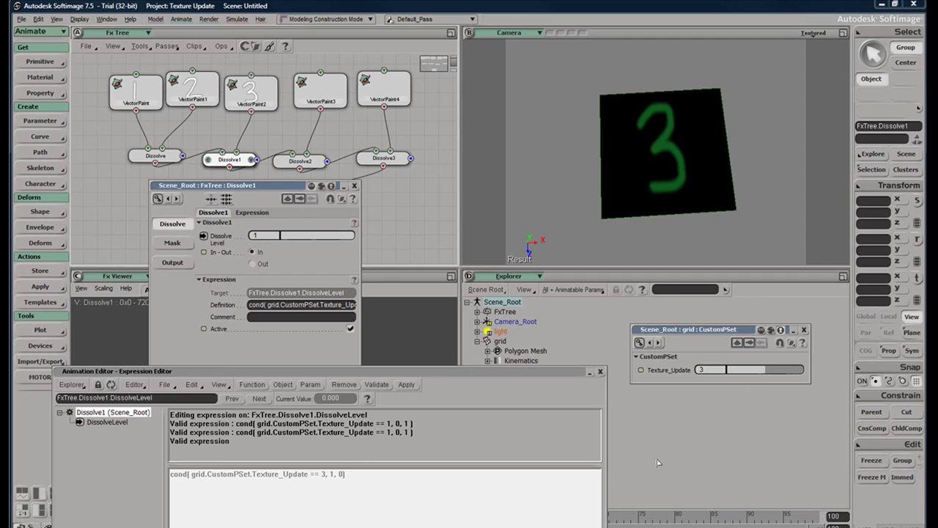
{"action": "left_click", "coordinate": [601, 372]}
{"action": "right_click", "coordinate": [205, 236]}
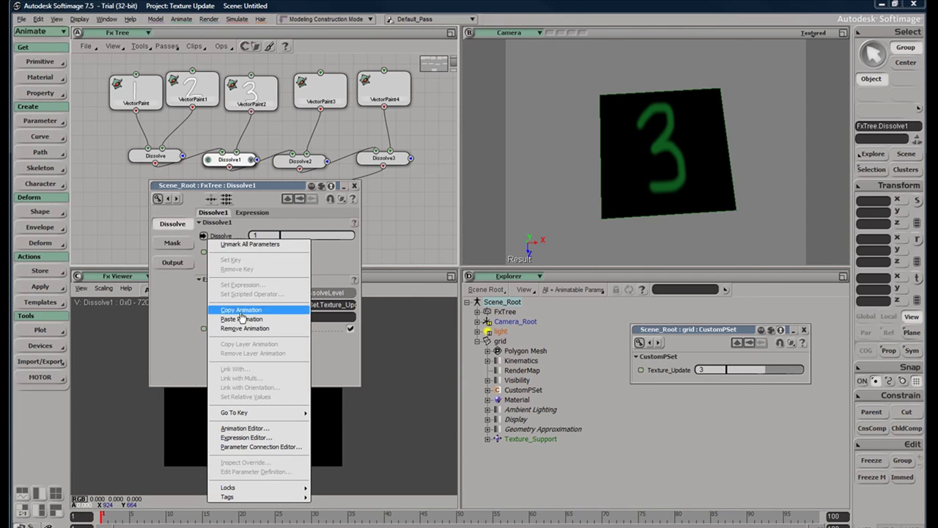
{"action": "left_click", "coordinate": [241, 311]}
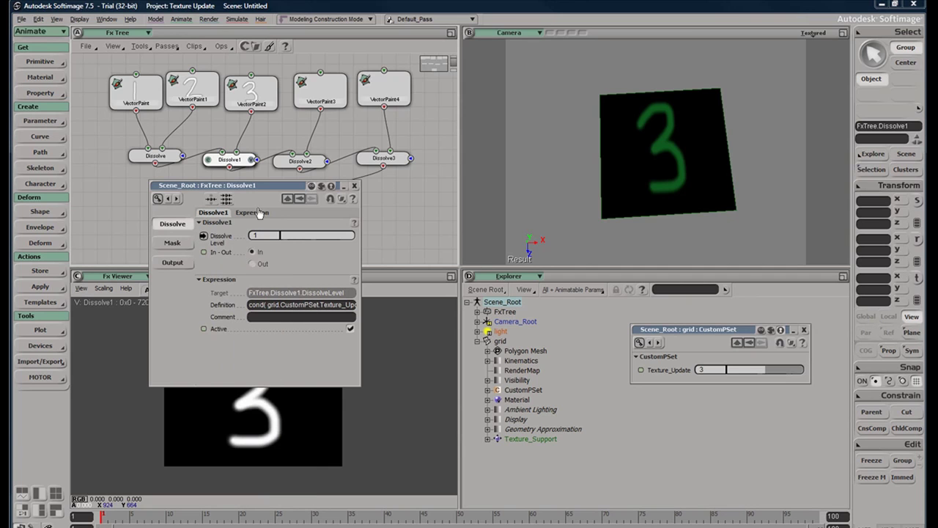
Open the Dissolve2 properties and paste the copied expression onto its Dissolve Level.
{"action": "left_click", "coordinate": [320, 92]}
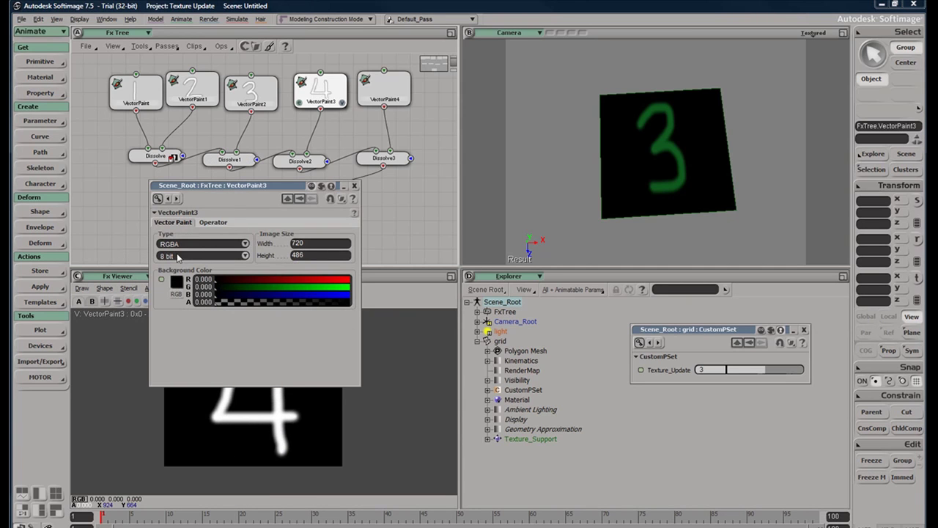
{"action": "left_click", "coordinate": [354, 185]}
{"action": "double_click", "coordinate": [300, 160]}
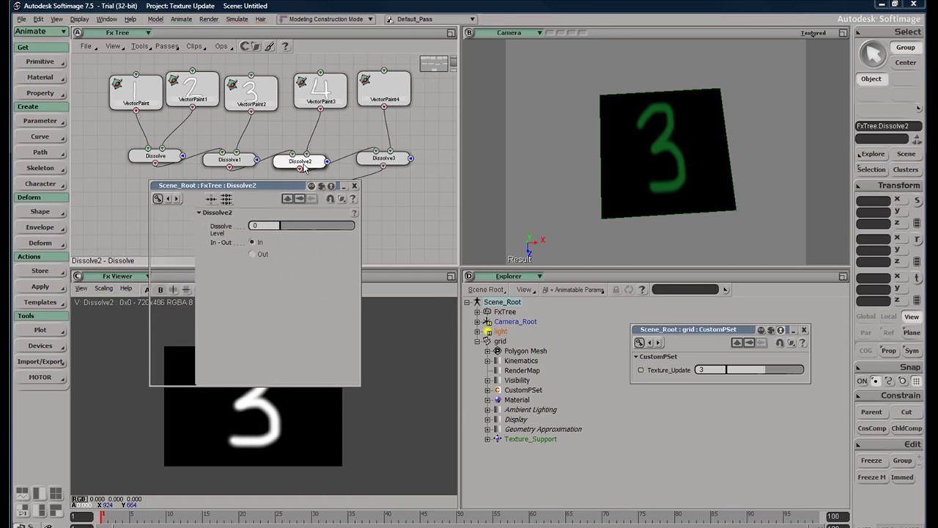
{"action": "right_click", "coordinate": [209, 230]}
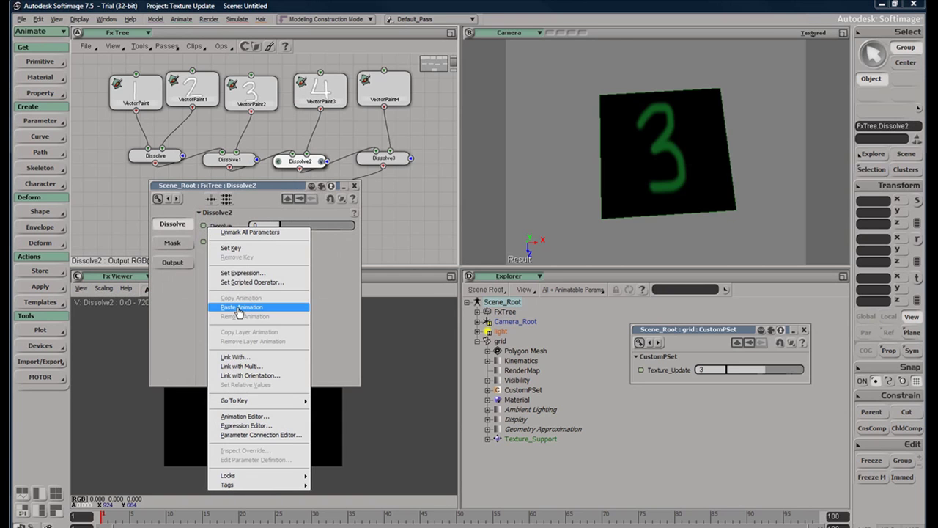
{"action": "left_click", "coordinate": [245, 310]}
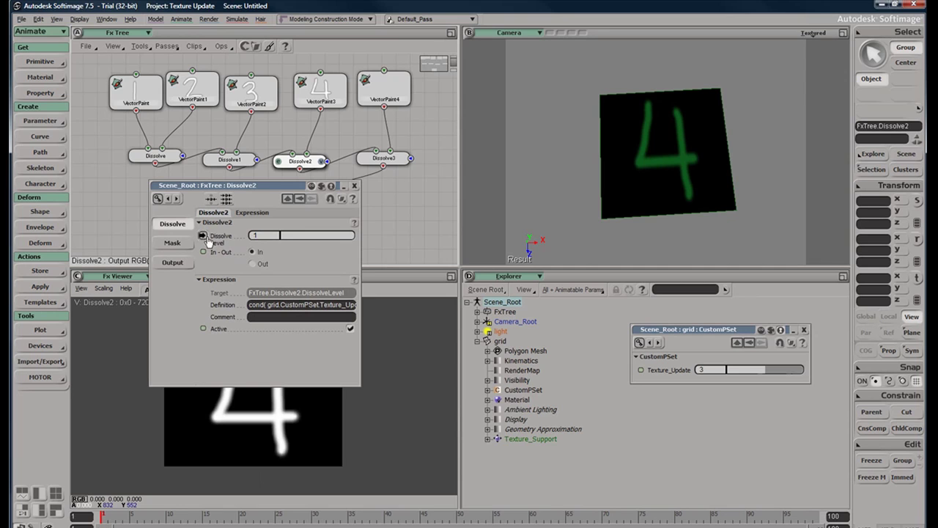
Change Dissolve2's Dissolve Level expression to cond( grid.CustomPSet.Texture_Update == 4, 1, 0 ), apply it and test with Texture_Update at 4.
{"action": "left_click", "coordinate": [207, 239]}
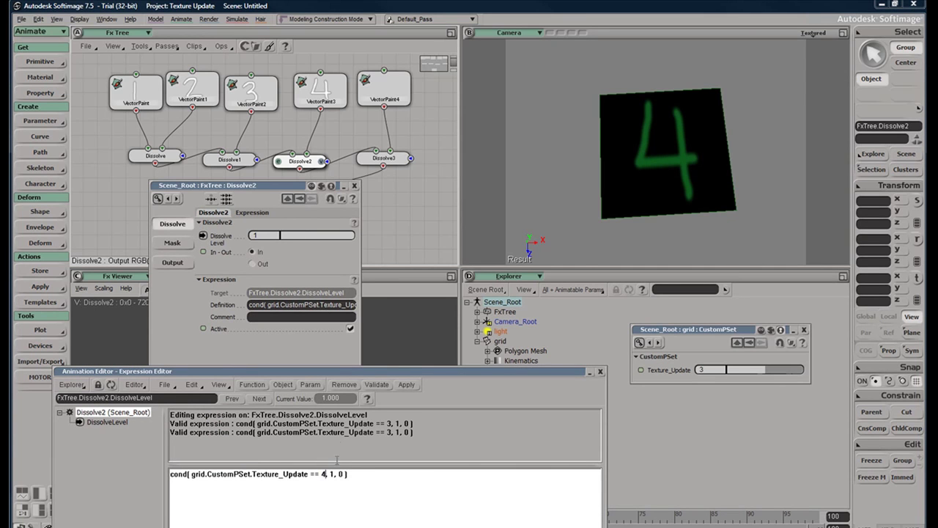
{"action": "left_click", "coordinate": [408, 384]}
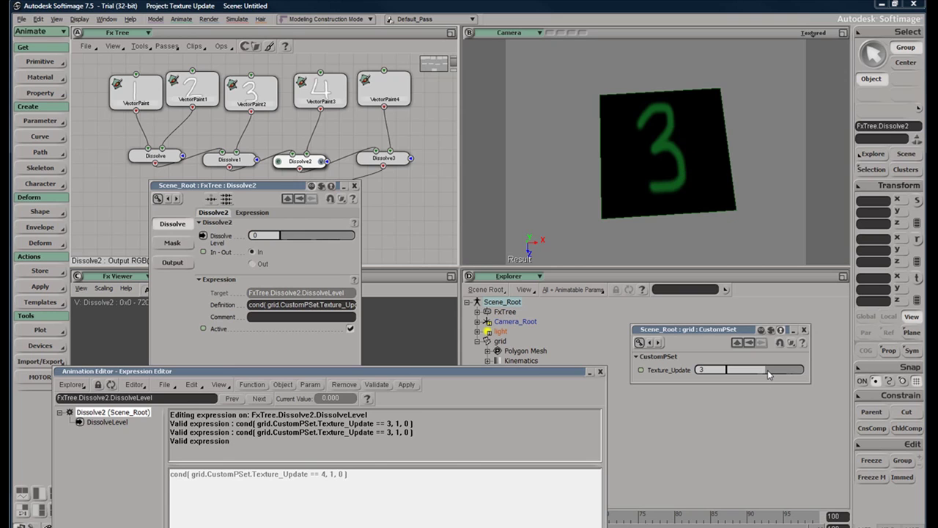
{"action": "mouse_move", "coordinate": [768, 370]}
{"action": "left_mouse_down"}
{"action": "mouse_move", "coordinate": [780, 374]}
{"action": "mouse_move", "coordinate": [720, 370]}
{"action": "mouse_move", "coordinate": [780, 369]}
{"action": "left_mouse_up"}
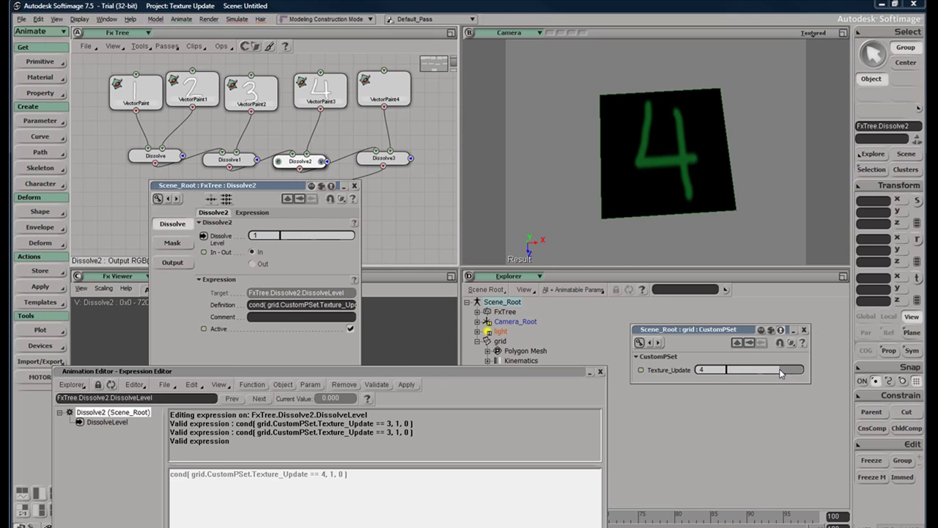
Paste the copied expression onto the Dissolve Level of Dissolve3.
{"action": "left_click", "coordinate": [382, 160]}
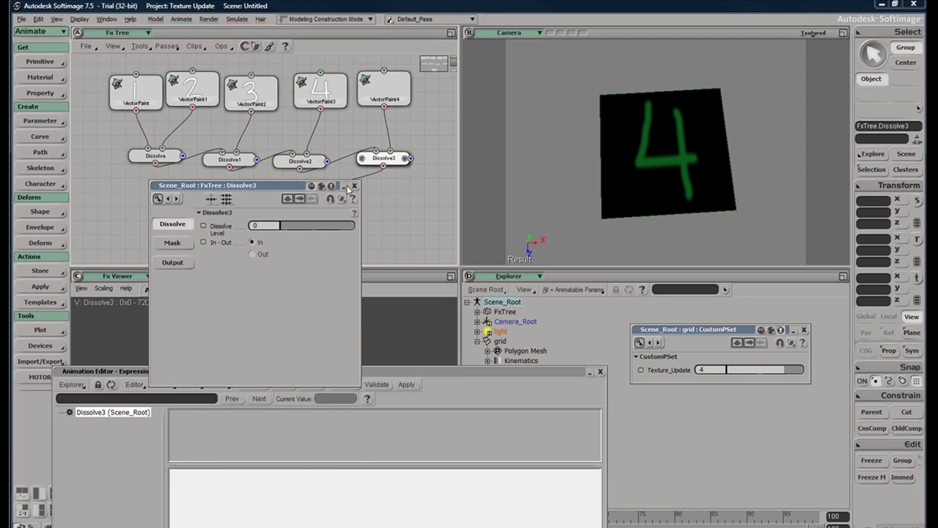
{"action": "right_click", "coordinate": [203, 226]}
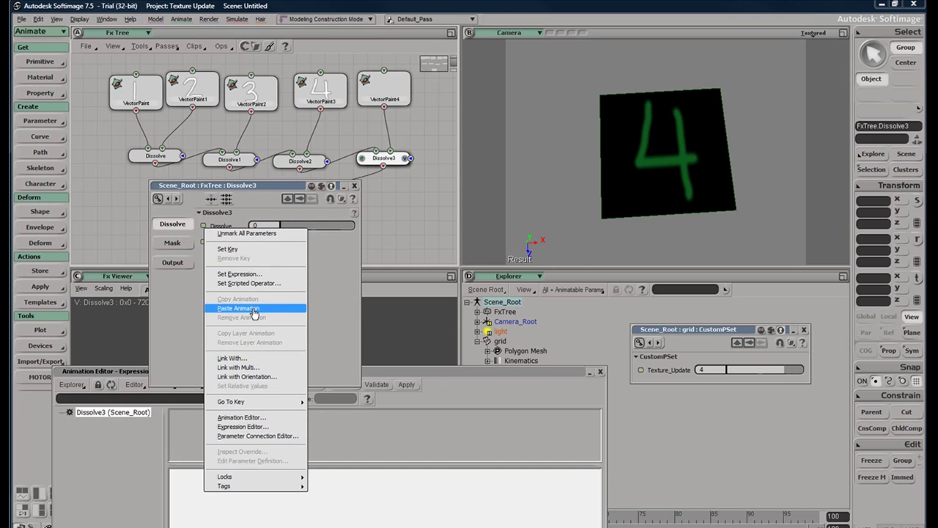
{"action": "left_click", "coordinate": [242, 308]}
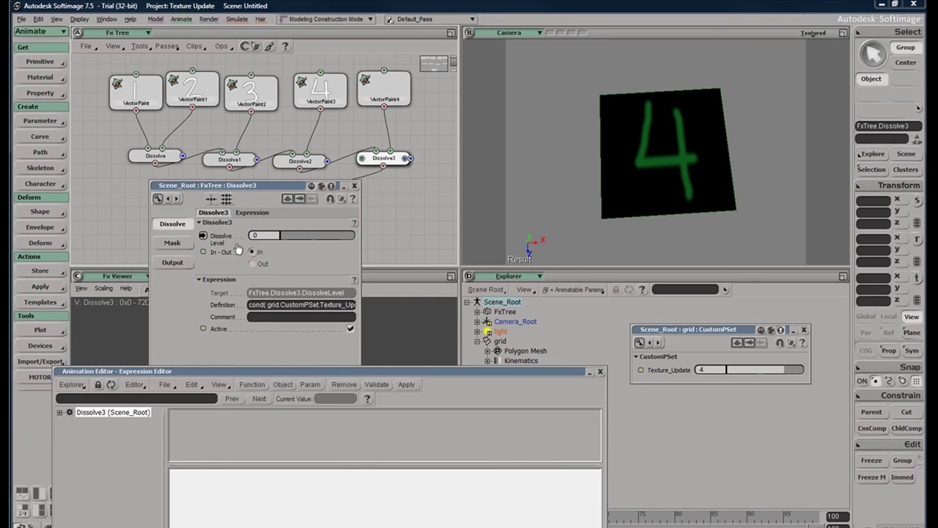
Change Dissolve3's Dissolve Level expression to cond( grid.CustomPSet.Texture_Update == 5 , 1, 0 ), apply it and test with Texture_Update at 5.
{"action": "left_click", "coordinate": [297, 477]}
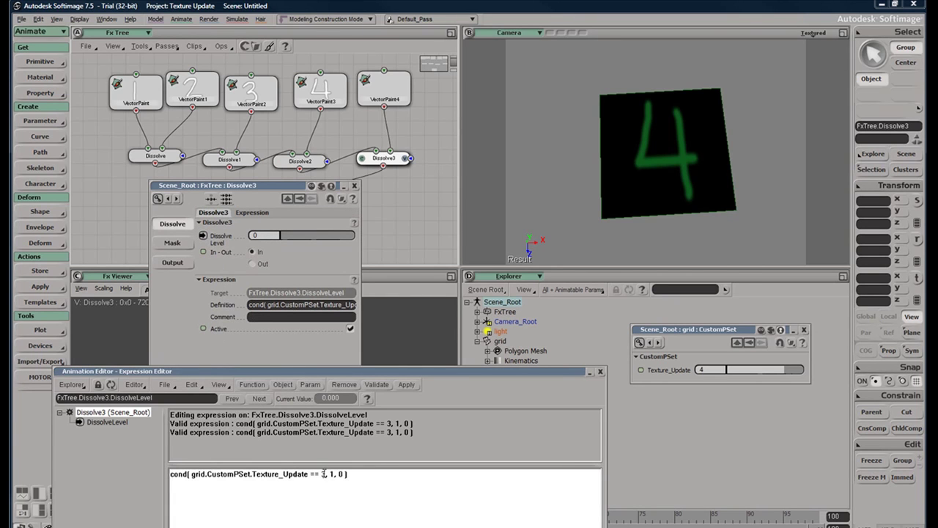
{"action": "double_click", "coordinate": [324, 474]}
{"action": "type", "text": "5"}
{"action": "left_click", "coordinate": [405, 384]}
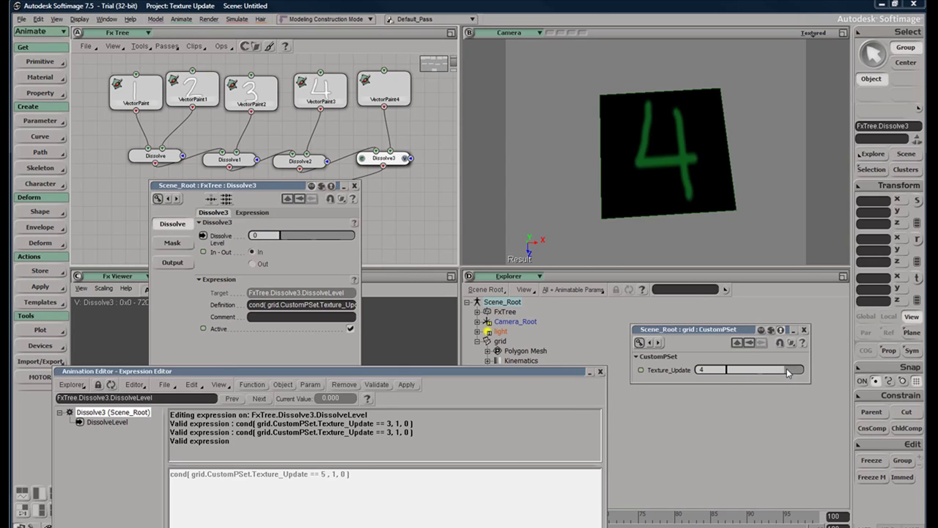
{"action": "mouse_move", "coordinate": [787, 368]}
{"action": "left_mouse_down"}
{"action": "mouse_move", "coordinate": [735, 370]}
{"action": "mouse_move", "coordinate": [799, 377]}
{"action": "left_mouse_up"}
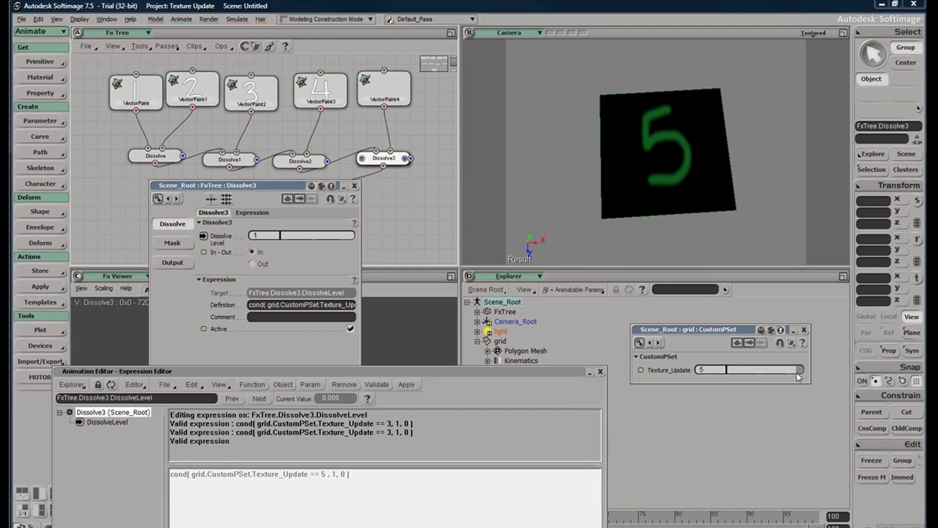
Close the Animation Editor and the CustomPSet properties, and clear the selection in the camera view.
{"action": "left_click", "coordinate": [600, 373]}
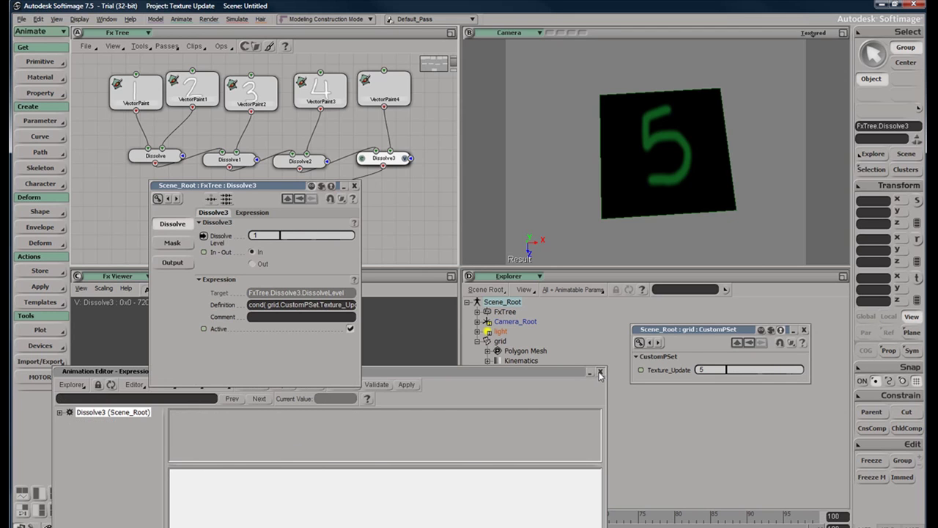
{"action": "left_click", "coordinate": [805, 330]}
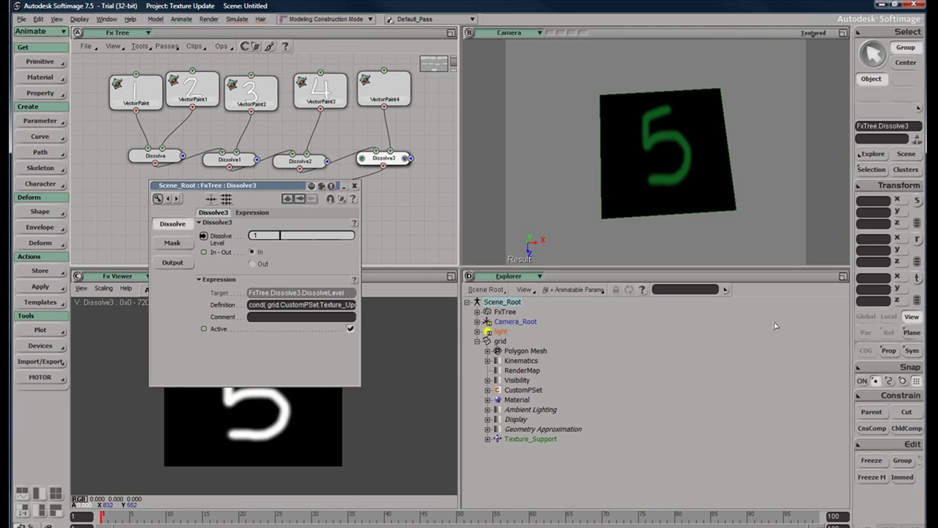
{"action": "right_click_drag", "start_coordinate": [669, 169], "coordinate": [699, 138]}
{"action": "left_click", "coordinate": [760, 168]}
{"action": "left_click_drag", "start_coordinate": [698, 140], "coordinate": [603, 294]}
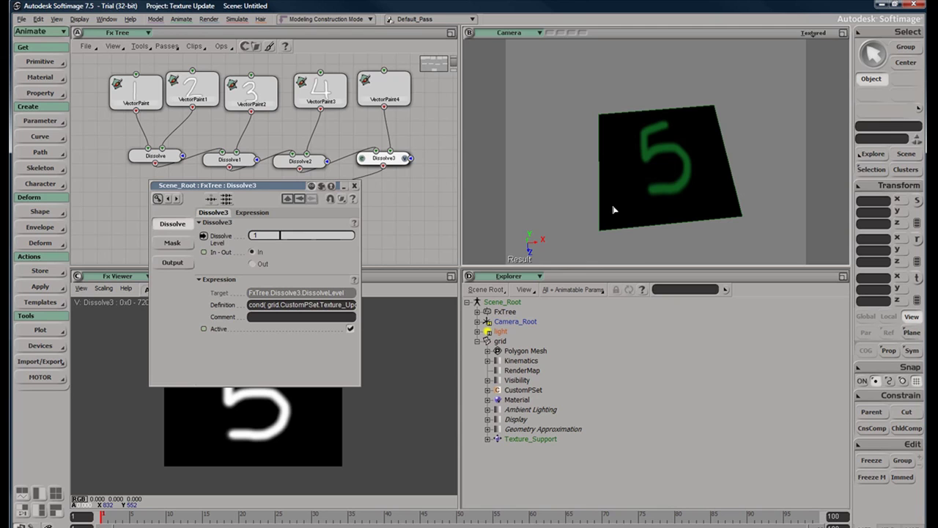
Rename the grid's CustomPSet property set to DisplayInfo.
{"action": "left_click", "coordinate": [513, 394]}
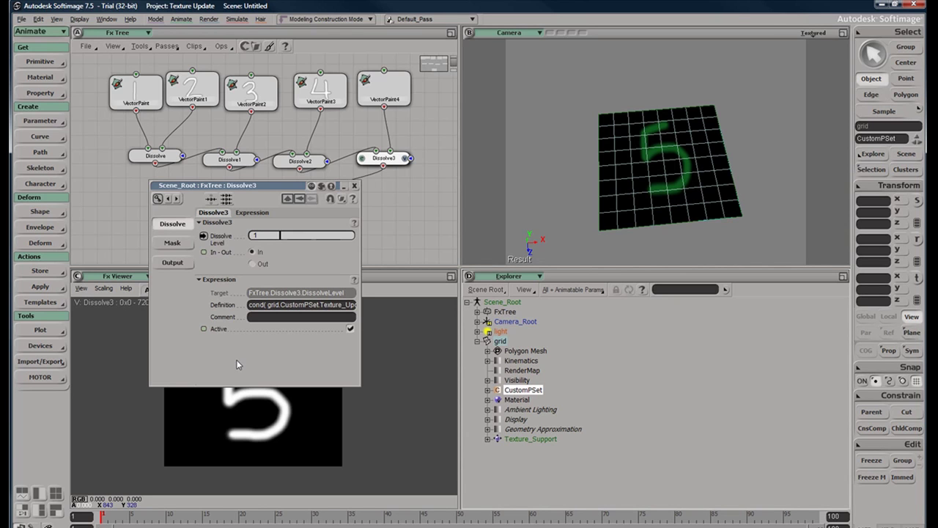
{"action": "key", "text": "F2"}
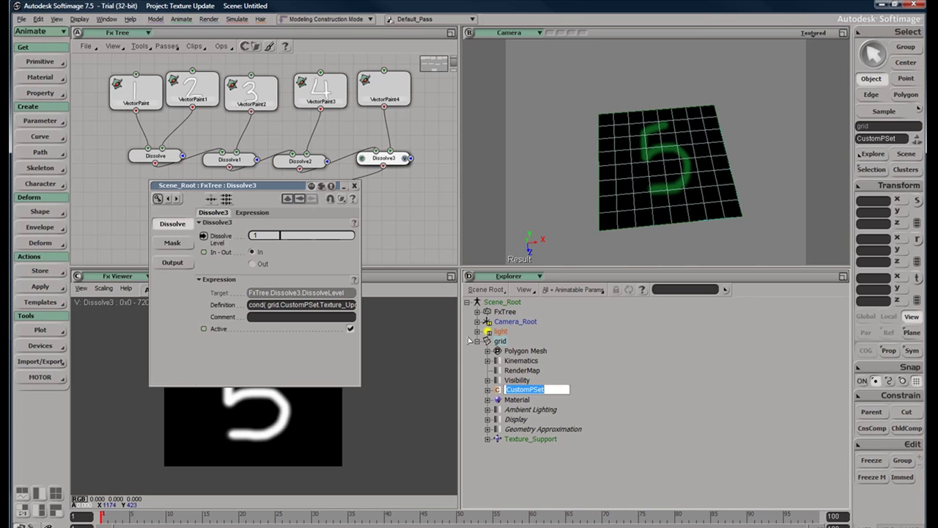
{"action": "type", "text": "DisplayInfo"}
{"action": "key", "text": "Return"}
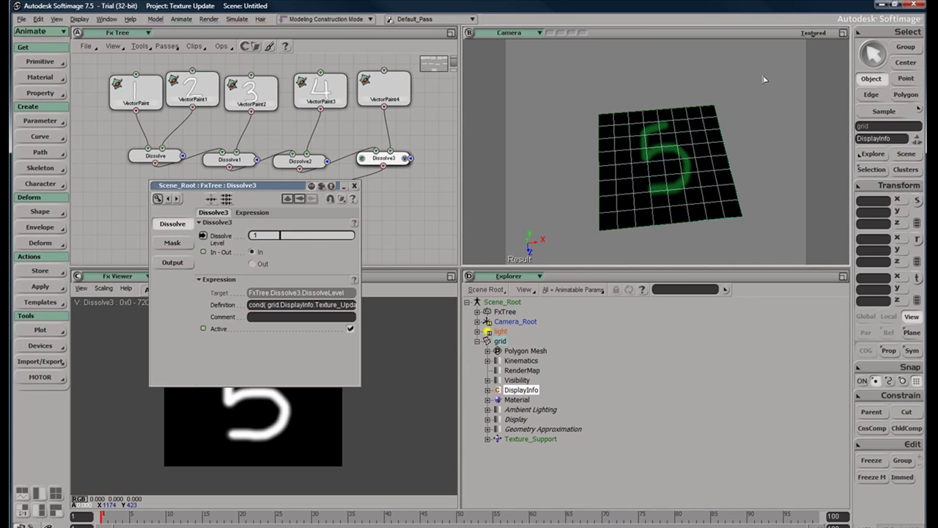
Enable Show Custom "DisplayInfo" Parameters in the camera's visibility stats and close the options.
{"action": "key", "text": "shift+s"}
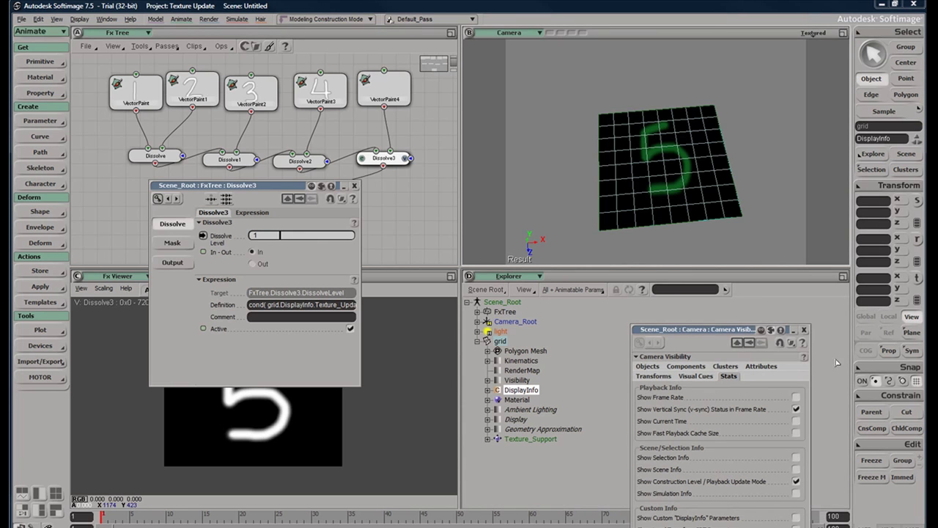
{"action": "left_click_drag", "start_coordinate": [737, 330], "coordinate": [756, 167]}
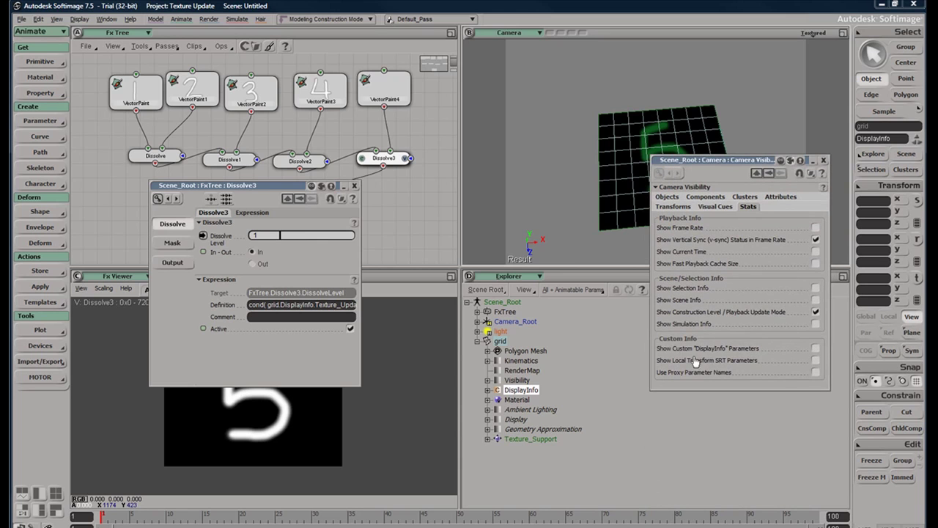
{"action": "left_click", "coordinate": [814, 349]}
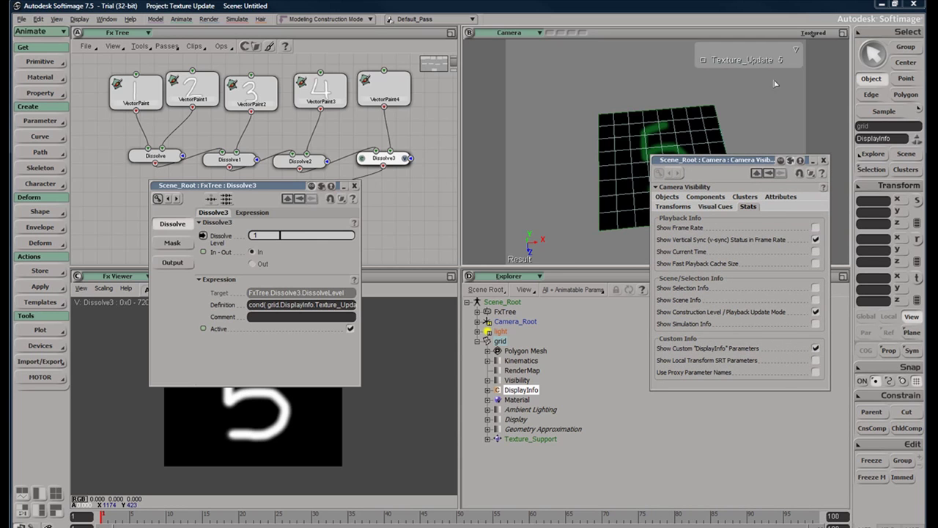
{"action": "left_click", "coordinate": [824, 159]}
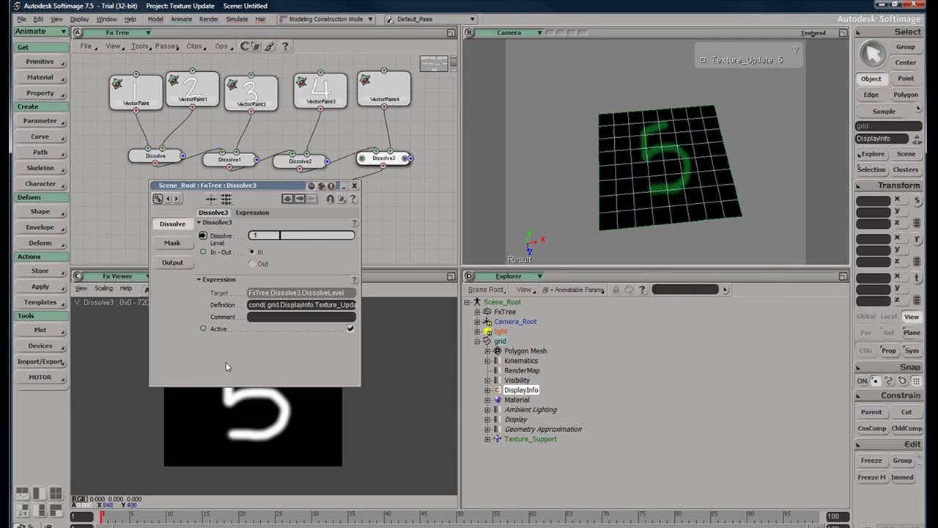
Rename the grid's DisplayInfo property set to DisplayInfo_Texture_Update_Yall.
{"action": "double_click", "coordinate": [538, 390]}
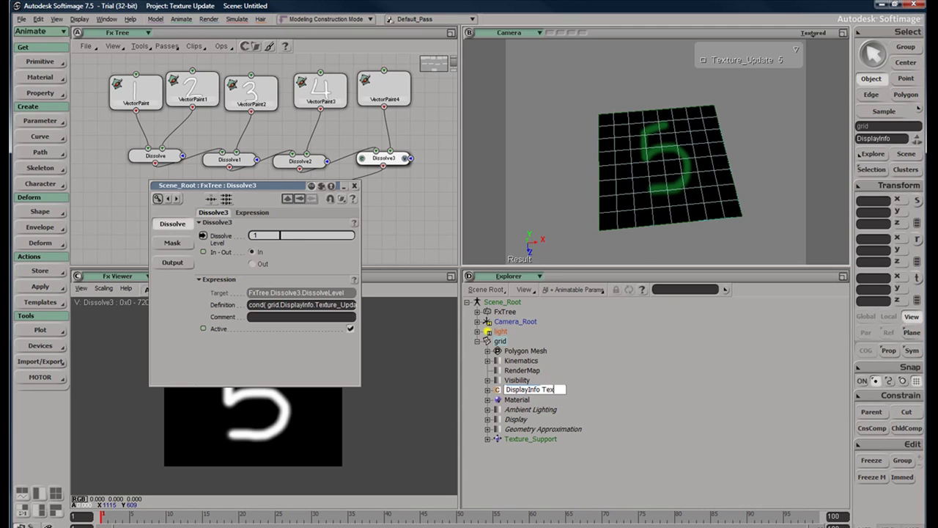
{"action": "type", "text": "Texture Update Vall"}
{"action": "key", "text": "Return"}
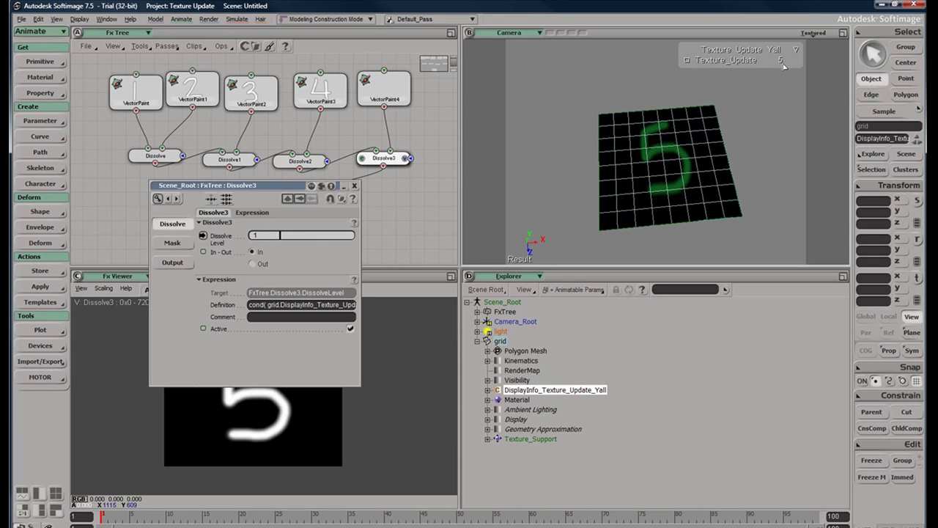
Set Texture_Update to 1 through the camera view's on-screen display, and to 2 in the parameter's property window.
{"action": "left_click_drag", "start_coordinate": [783, 66], "coordinate": [747, 66]}
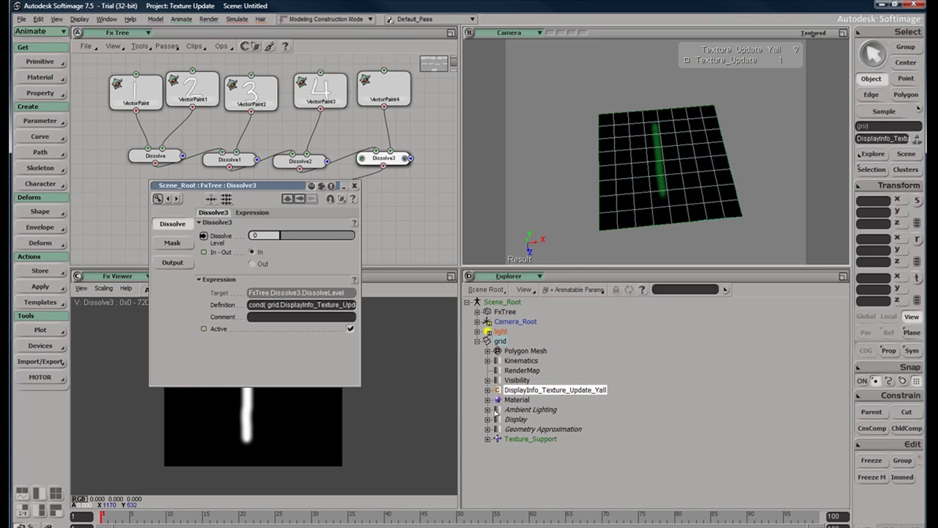
{"action": "left_click", "coordinate": [488, 390]}
{"action": "double_click", "coordinate": [539, 400]}
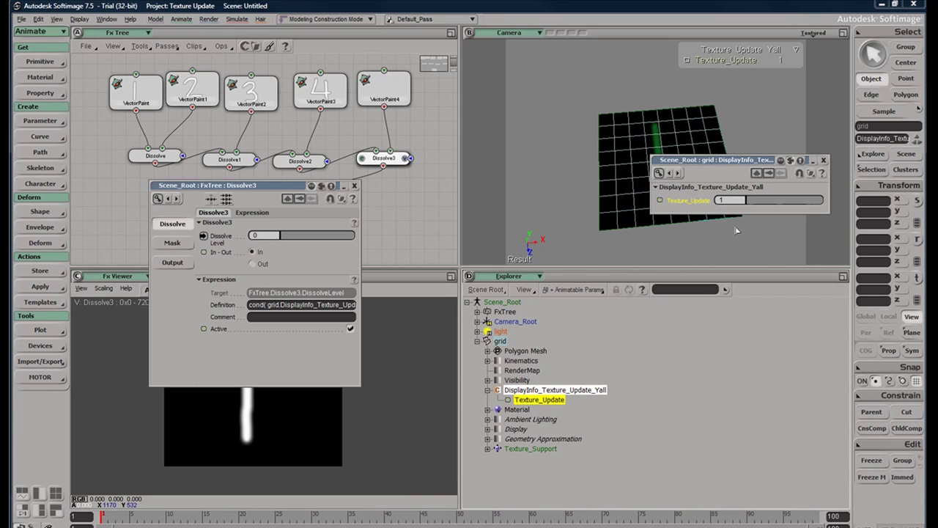
{"action": "left_click_drag", "start_coordinate": [746, 168], "coordinate": [746, 249]}
{"action": "mouse_move", "coordinate": [755, 282]}
{"action": "left_mouse_down"}
{"action": "mouse_move", "coordinate": [816, 288]}
{"action": "mouse_move", "coordinate": [762, 283]}
{"action": "left_mouse_up"}
{"action": "left_click", "coordinate": [789, 132]}
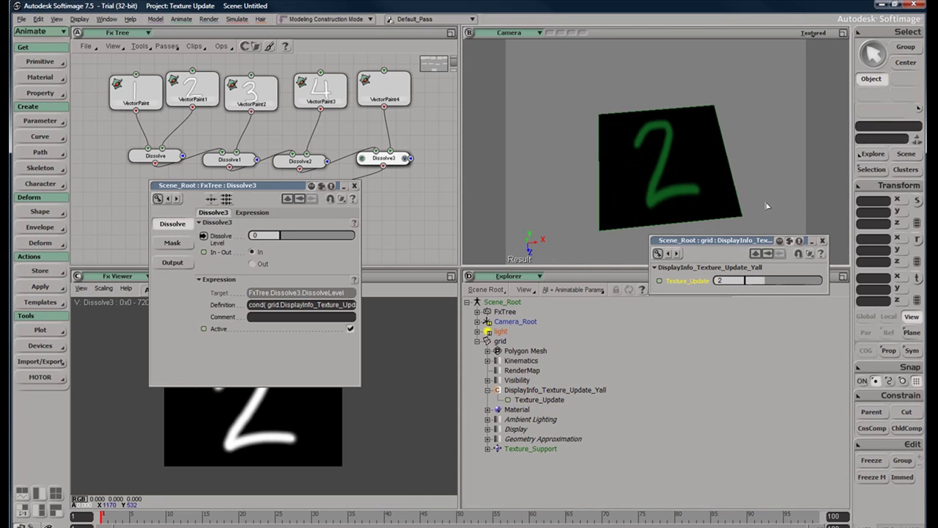
{"action": "left_click", "coordinate": [823, 240]}
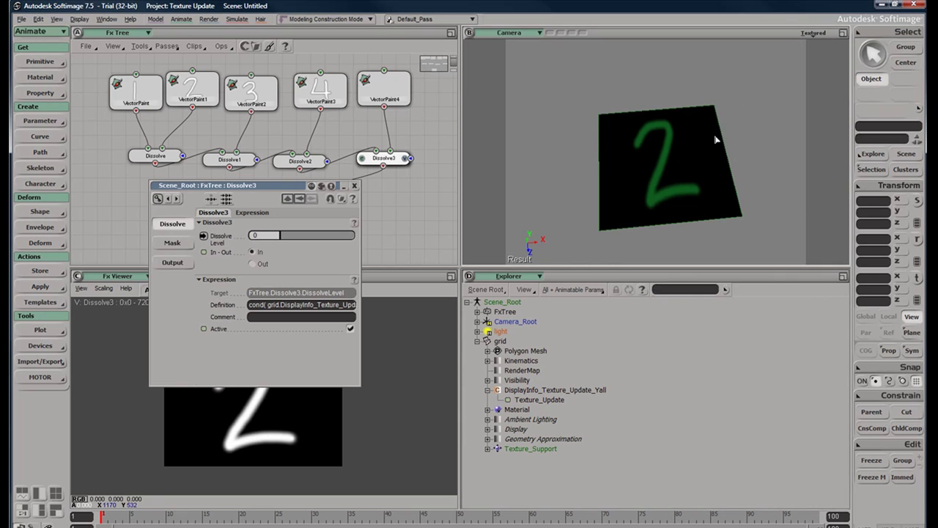
Select the grid to check its on-screen Texture_Update display, and clear the selection to view the textured grid from other angles.
{"action": "left_click", "coordinate": [697, 189]}
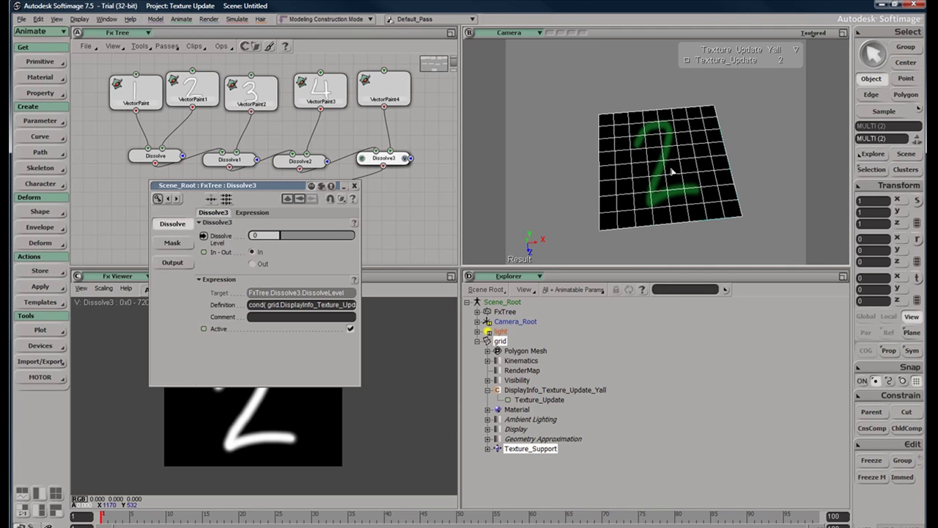
{"action": "left_click", "coordinate": [777, 139]}
{"action": "right_click_drag", "start_coordinate": [777, 140], "coordinate": [708, 181]}
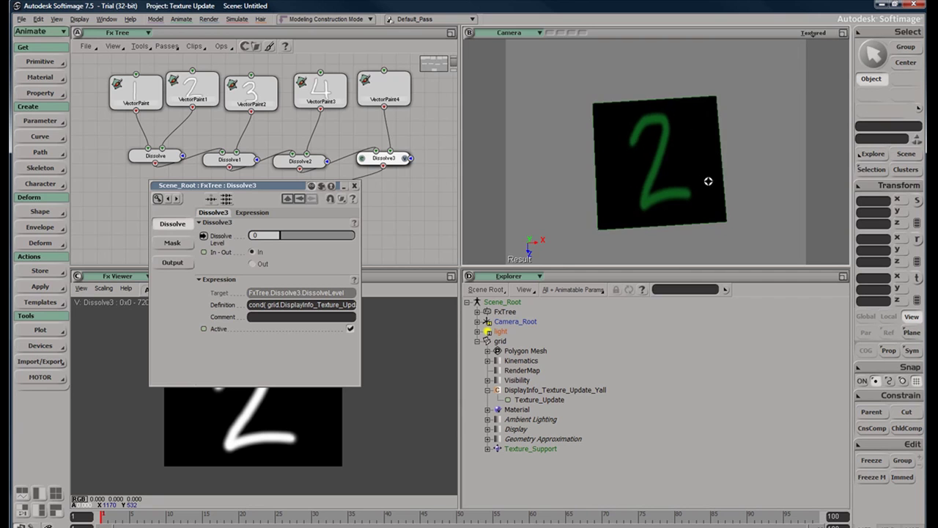
{"action": "left_click", "coordinate": [695, 160]}
{"action": "left_click_drag", "start_coordinate": [694, 160], "coordinate": [706, 133]}
{"action": "right_click_drag", "start_coordinate": [707, 132], "coordinate": [727, 140]}
{"action": "left_click", "coordinate": [727, 140]}
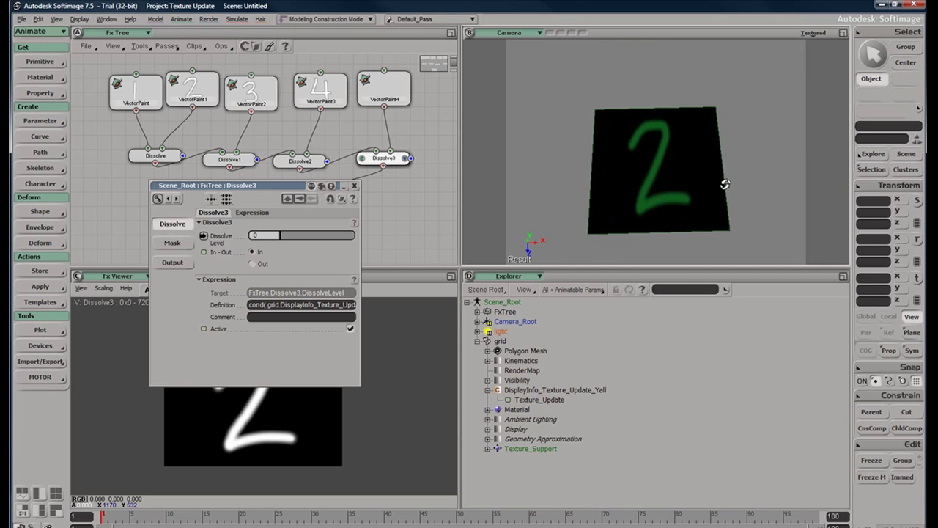
Create a null and move it about 6 units along X, beside the textured grid.
{"action": "left_click_drag", "start_coordinate": [723, 184], "coordinate": [720, 174]}
{"action": "right_click_drag", "start_coordinate": [720, 174], "coordinate": [715, 159]}
{"action": "left_click_drag", "start_coordinate": [746, 169], "coordinate": [721, 136]}
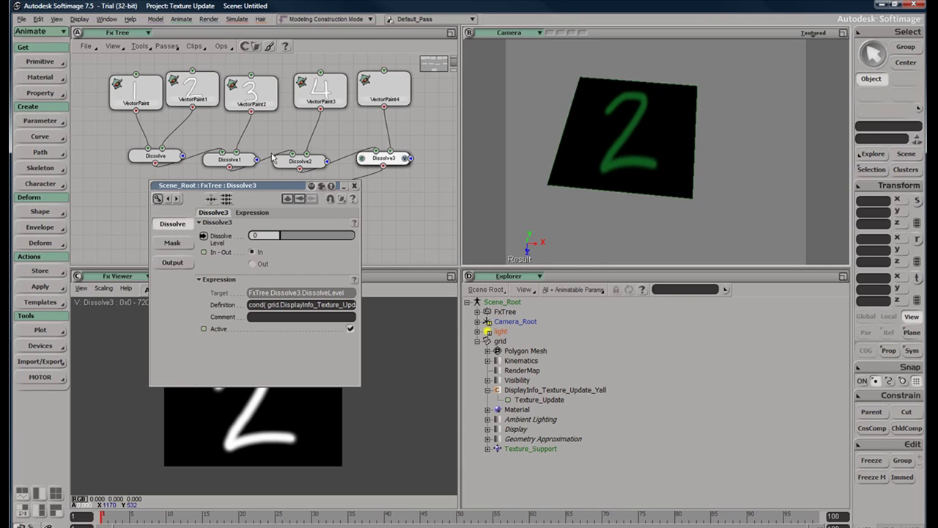
{"action": "left_click", "coordinate": [45, 63]}
{"action": "left_click", "coordinate": [92, 63]}
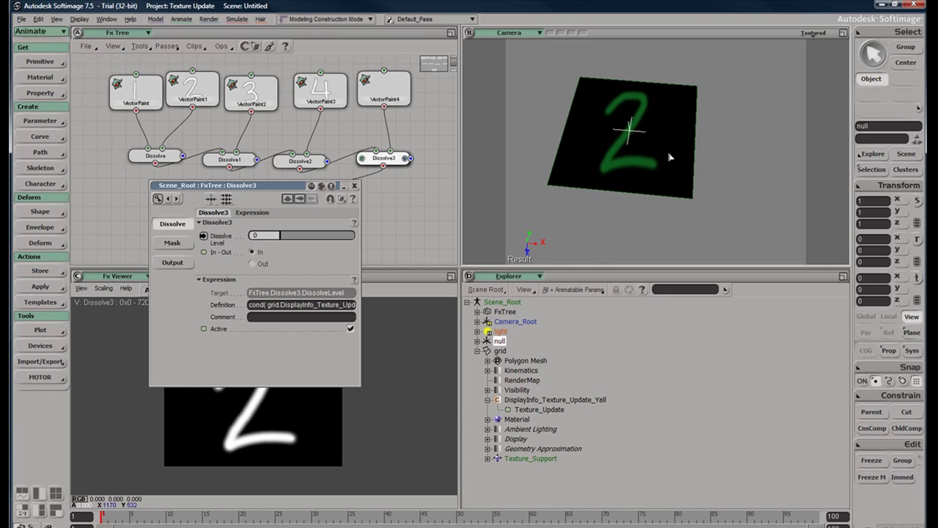
{"action": "key", "text": "v"}
{"action": "left_click_drag", "start_coordinate": [660, 137], "coordinate": [761, 139]}
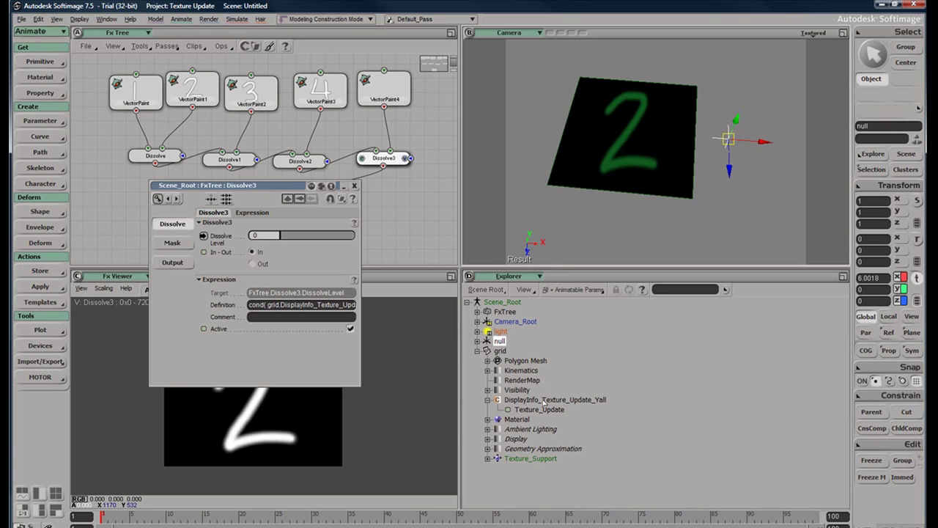
Move the DisplayInfo_Texture_Update_Yall property set from the grid to the null, and select the null to check its on-screen display.
{"action": "left_click", "coordinate": [526, 404]}
{"action": "key", "text": "Delete"}
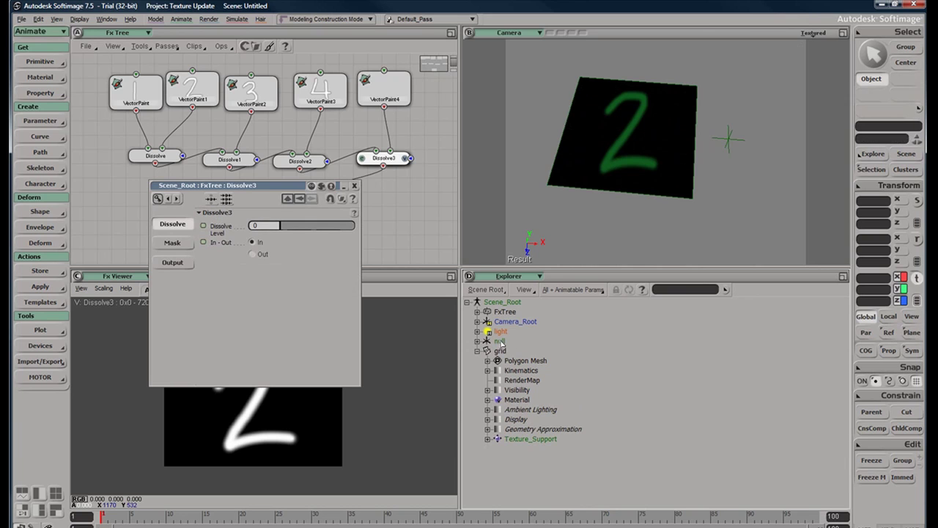
{"action": "key", "text": "space"}
{"action": "left_click", "coordinate": [729, 141]}
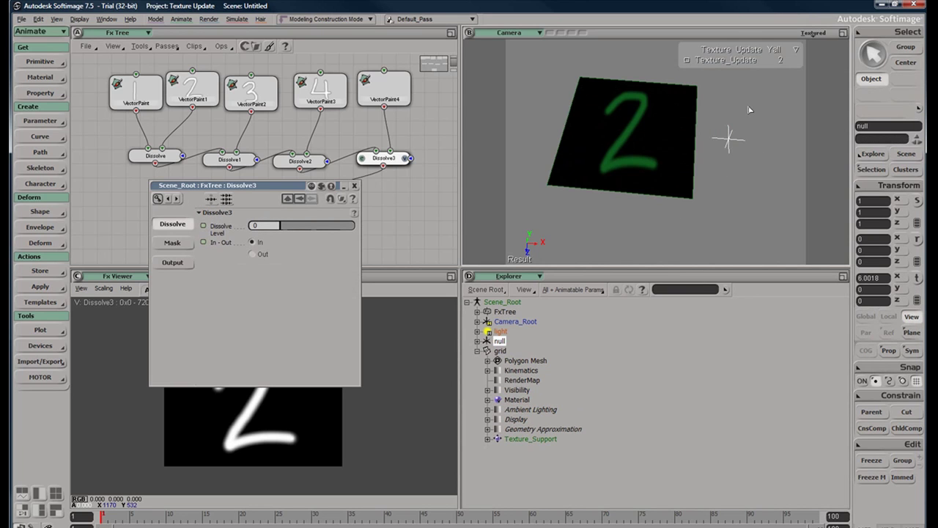
{"action": "key", "text": "s"}
{"action": "right_click_drag", "start_coordinate": [749, 110], "coordinate": [748, 125]}
Turn off Selectability in the grid's visibility properties and close them.
{"action": "left_click", "coordinate": [635, 142]}
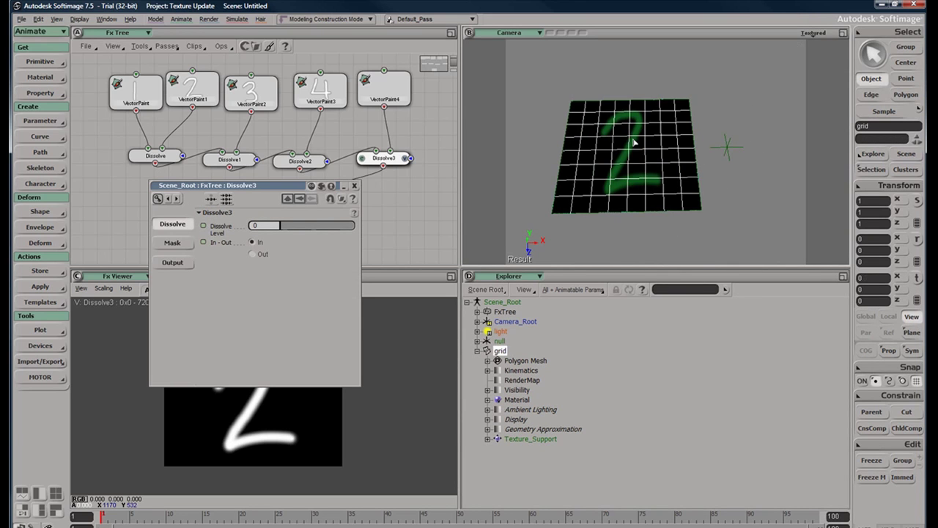
{"action": "key", "text": "8"}
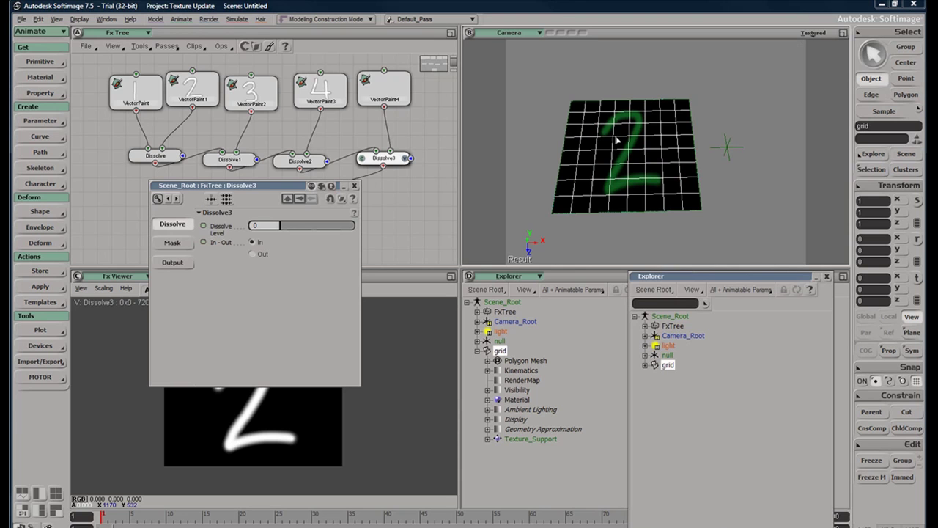
{"action": "left_click", "coordinate": [646, 365]}
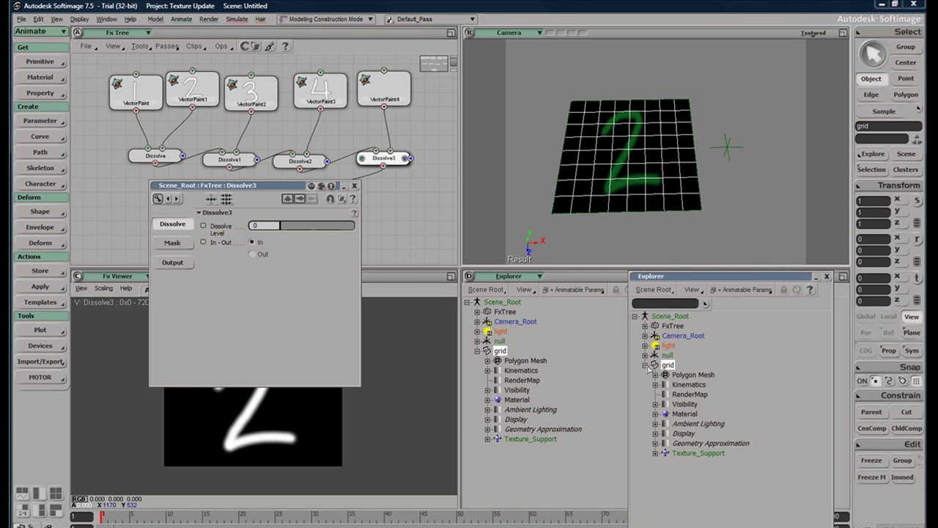
{"action": "left_click", "coordinate": [686, 404]}
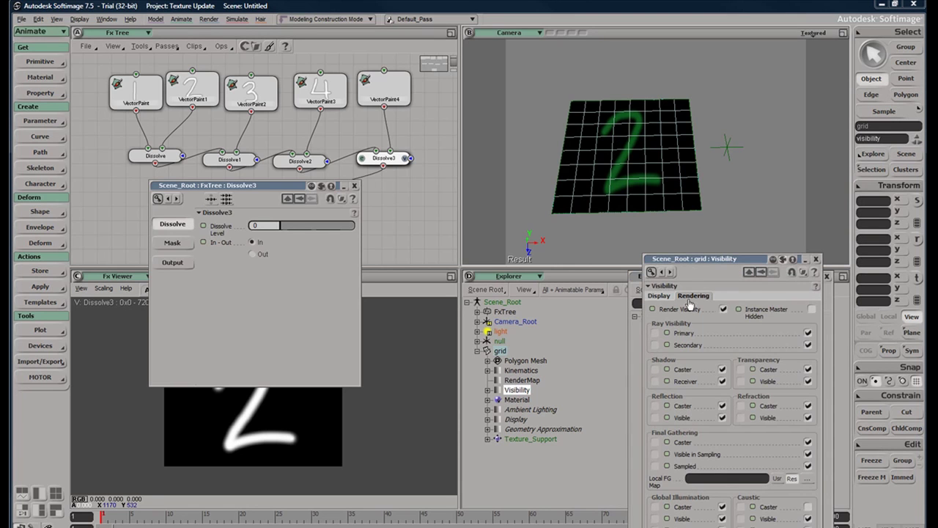
{"action": "left_click", "coordinate": [808, 340]}
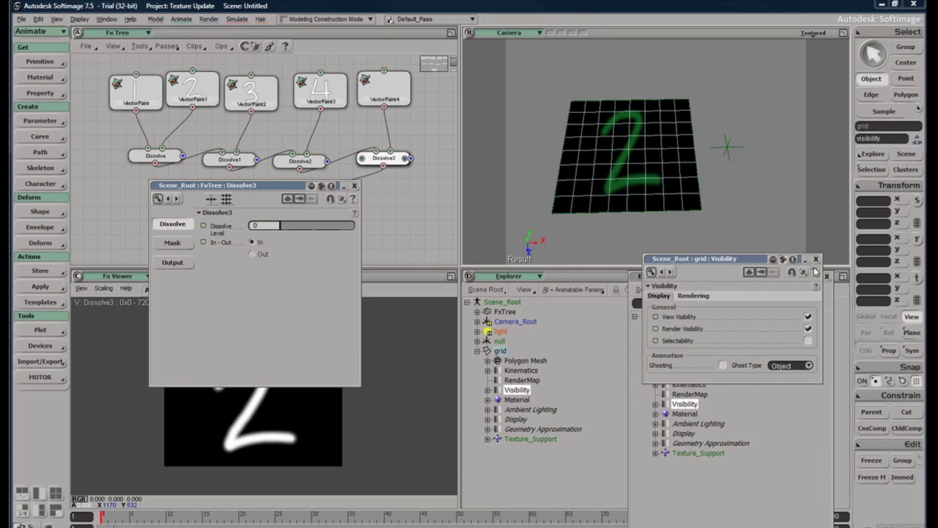
{"action": "left_click", "coordinate": [816, 259]}
Select the null and move it freely to about X 6.79, Y -0.02, Z 0.05.
{"action": "left_click", "coordinate": [721, 154]}
{"action": "left_click_drag", "start_coordinate": [720, 152], "coordinate": [723, 155]}
{"action": "key", "text": "s"}
{"action": "middle_click_drag", "start_coordinate": [726, 159], "coordinate": [738, 176]}
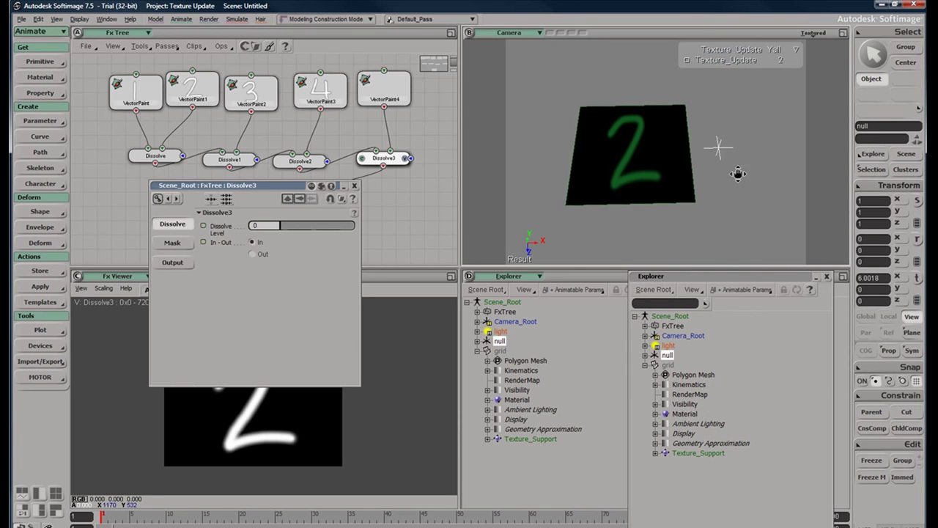
{"action": "left_click_drag", "start_coordinate": [737, 176], "coordinate": [729, 157]}
{"action": "key", "text": "v"}
{"action": "key", "text": "space"}
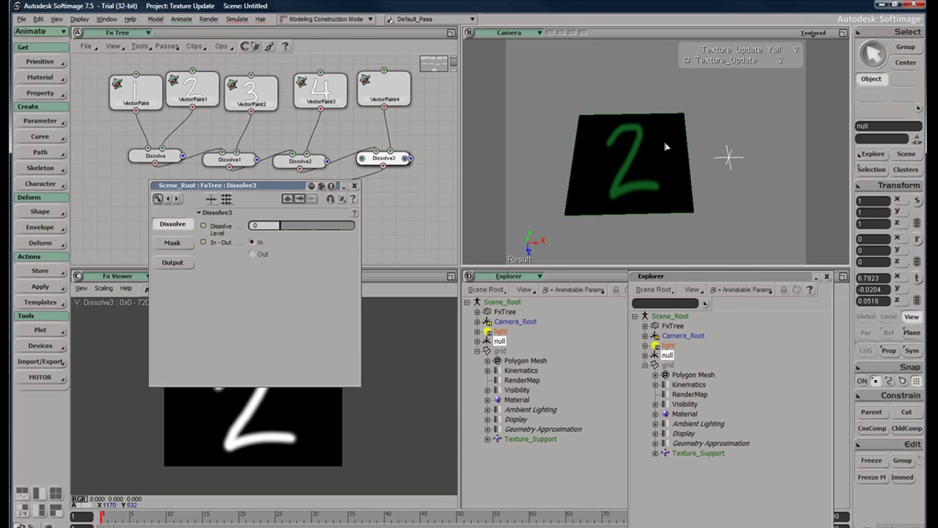
Test a region selection across the unselectable grid, and reselect the null for translation.
{"action": "left_click_drag", "start_coordinate": [773, 124], "coordinate": [566, 203]}
{"action": "left_click_drag", "start_coordinate": [688, 172], "coordinate": [696, 193]}
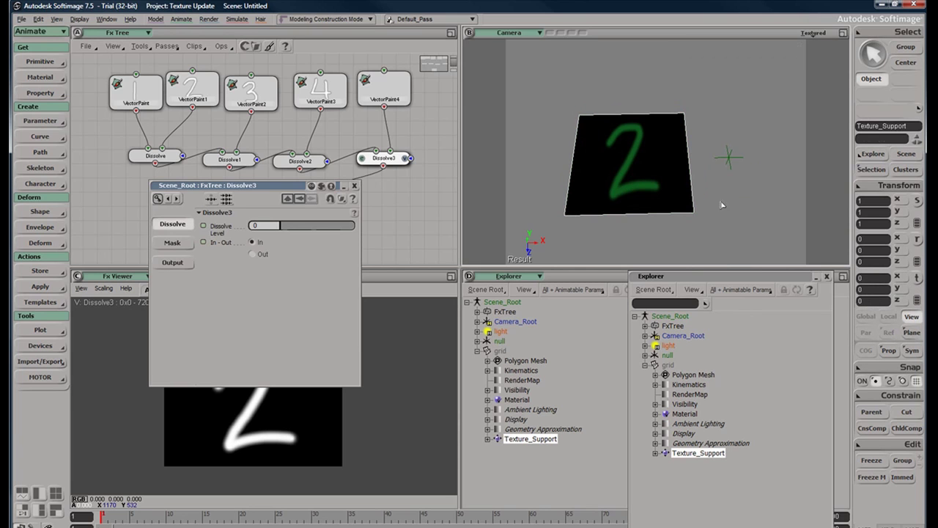
{"action": "left_click", "coordinate": [730, 157]}
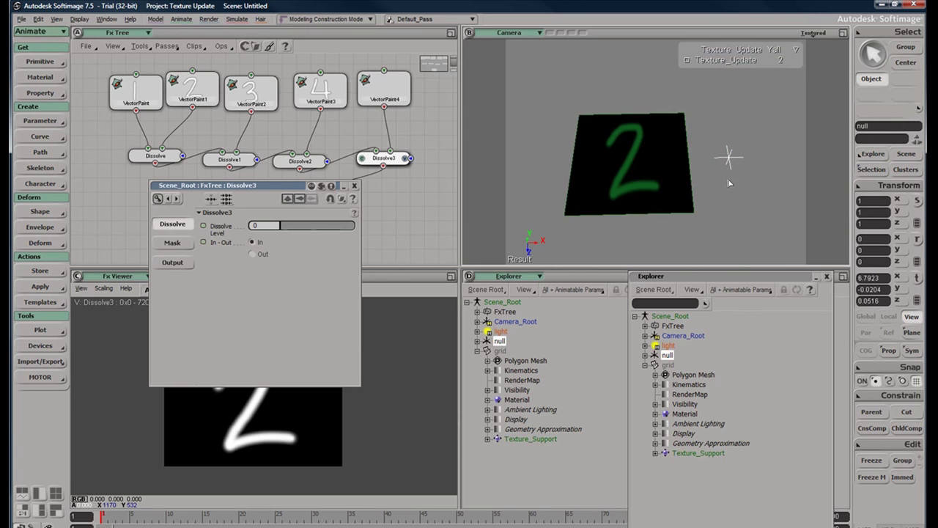
{"action": "key", "text": "v"}
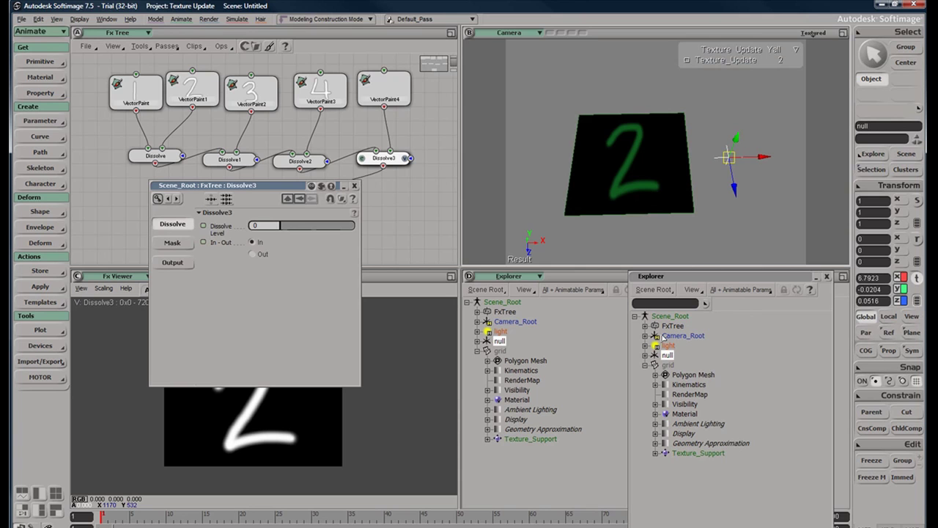
Open the null's DisplayInfo_Texture_Update_Yall properties and set Texture_Update to 3, finishing at 1, with the null selected.
{"action": "left_click", "coordinate": [647, 357]}
{"action": "left_click", "coordinate": [688, 396]}
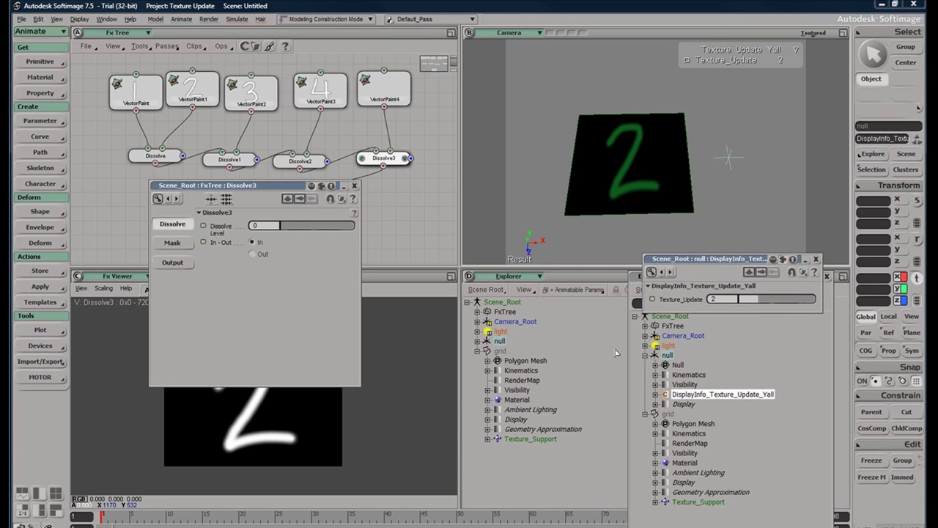
{"action": "mouse_move", "coordinate": [763, 300]}
{"action": "left_mouse_down"}
{"action": "mouse_move", "coordinate": [795, 298]}
{"action": "mouse_move", "coordinate": [756, 298]}
{"action": "left_mouse_up"}
{"action": "key", "text": "space"}
{"action": "left_click", "coordinate": [754, 214]}
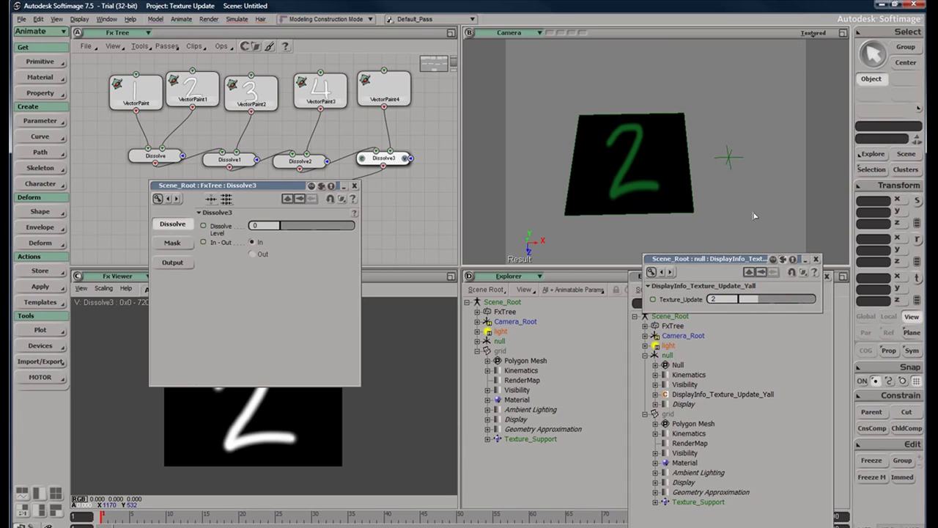
{"action": "left_click_drag", "start_coordinate": [747, 139], "coordinate": [702, 183]}
{"action": "key", "text": "s"}
{"action": "left_click_drag", "start_coordinate": [752, 195], "coordinate": [742, 192]}
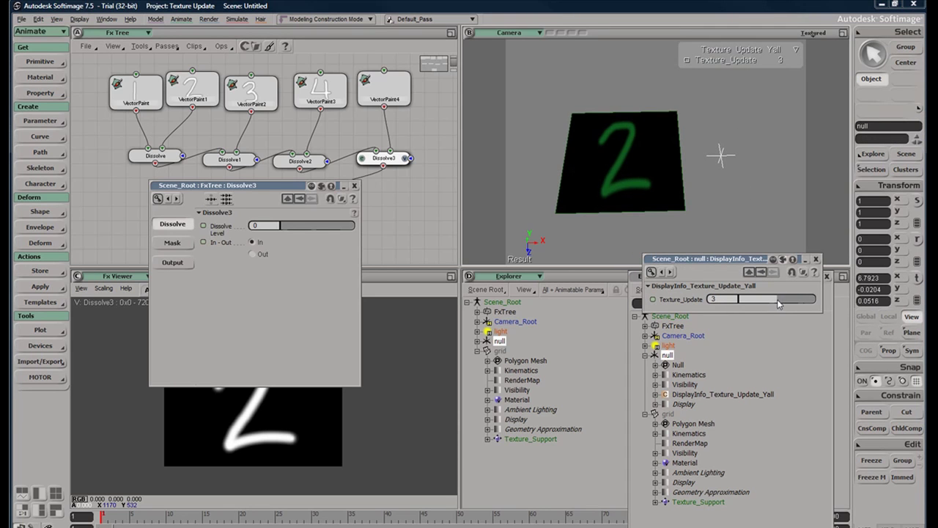
{"action": "left_click_drag", "start_coordinate": [760, 299], "coordinate": [737, 304]}
Move the DisplayInfo_Texture_Update_Yall property set from the null back to the grid.
{"action": "left_click", "coordinate": [722, 396]}
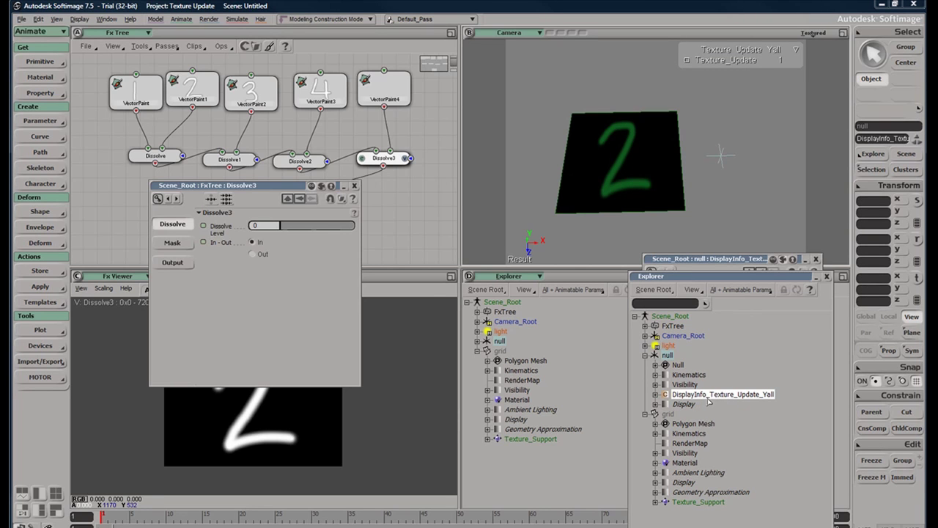
{"action": "left_click_drag", "start_coordinate": [704, 396], "coordinate": [670, 423]}
{"action": "double_click", "coordinate": [700, 393]}
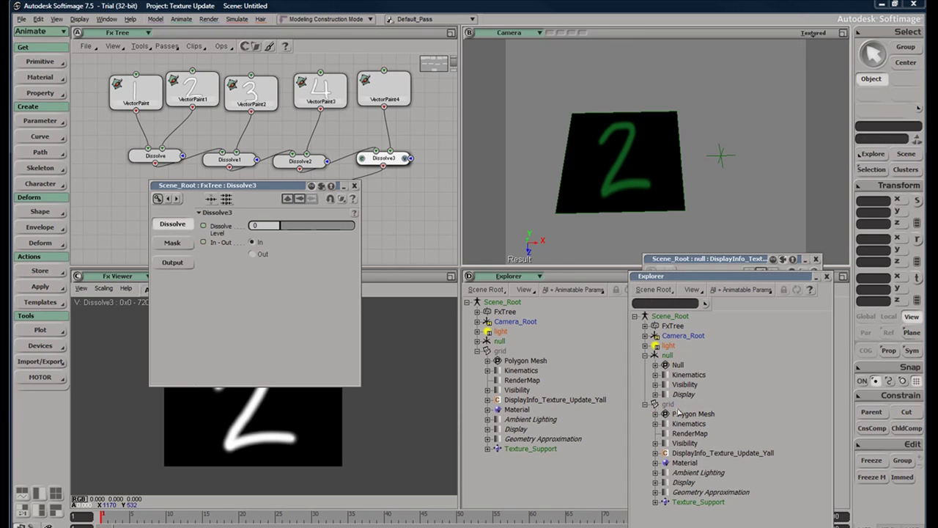
Turn Selectability back on in the grid's visibility properties, select the grid in the camera view, and close the properties.
{"action": "double_click", "coordinate": [685, 443]}
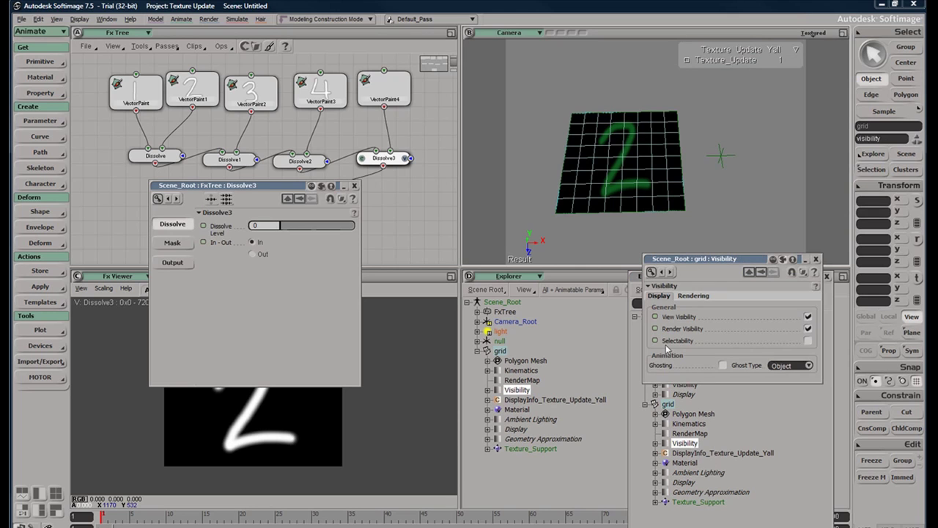
{"action": "left_click", "coordinate": [808, 340]}
{"action": "left_click", "coordinate": [734, 133]}
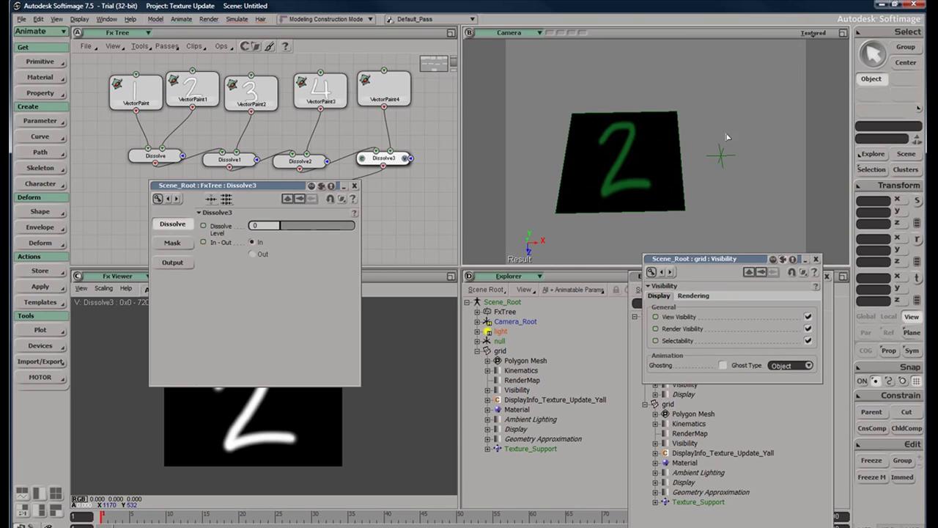
{"action": "left_click", "coordinate": [665, 148]}
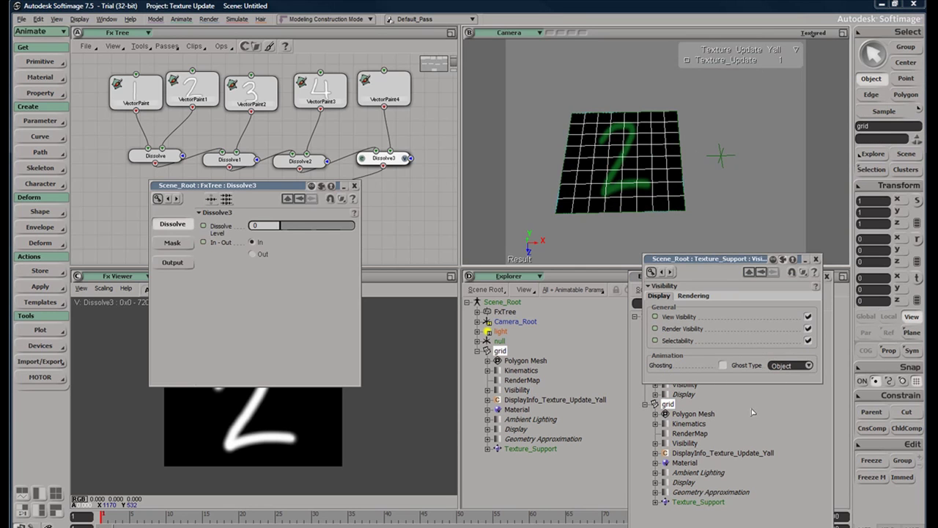
{"action": "left_click", "coordinate": [816, 259]}
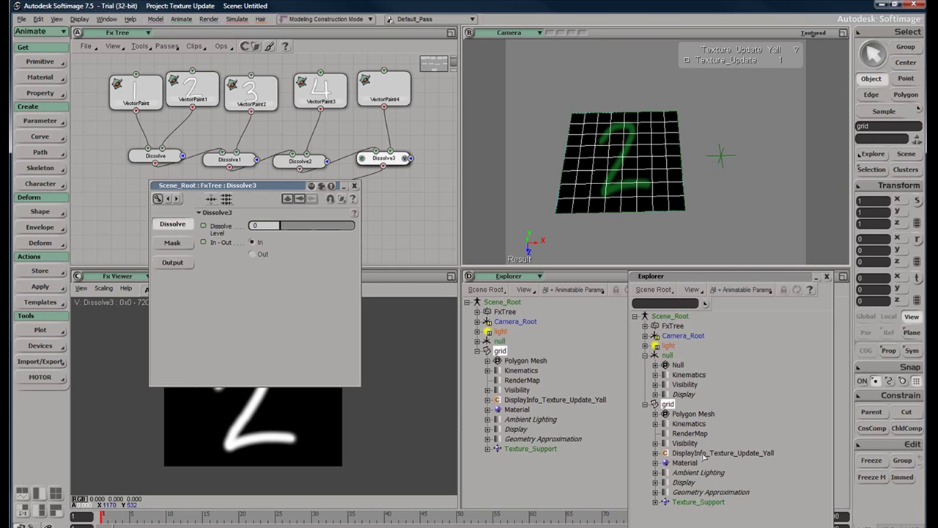
Open the grid's DisplayInfo_Texture_Update_Yall properties, keep Texture_Update at 1, and clear the selection.
{"action": "left_click", "coordinate": [656, 453]}
{"action": "left_click", "coordinate": [656, 453]}
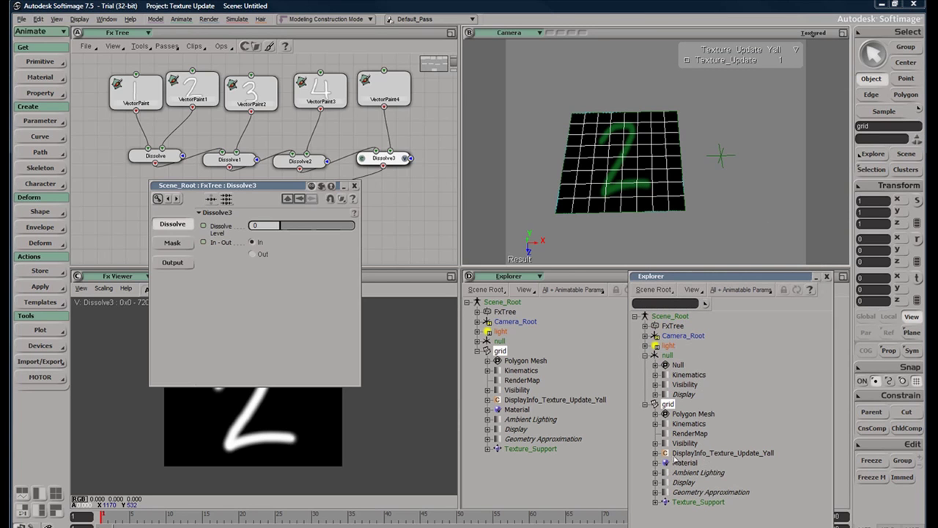
{"action": "double_click", "coordinate": [723, 453]}
{"action": "mouse_move", "coordinate": [753, 300]}
{"action": "left_mouse_down"}
{"action": "mouse_move", "coordinate": [809, 301]}
{"action": "mouse_move", "coordinate": [742, 298]}
{"action": "left_mouse_up"}
{"action": "right_click_drag", "start_coordinate": [750, 186], "coordinate": [738, 198]}
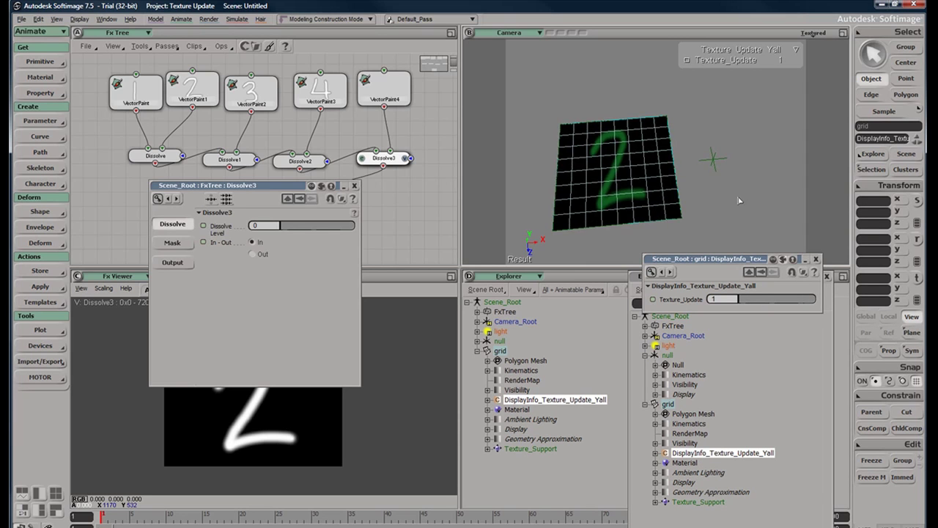
{"action": "left_click", "coordinate": [758, 189]}
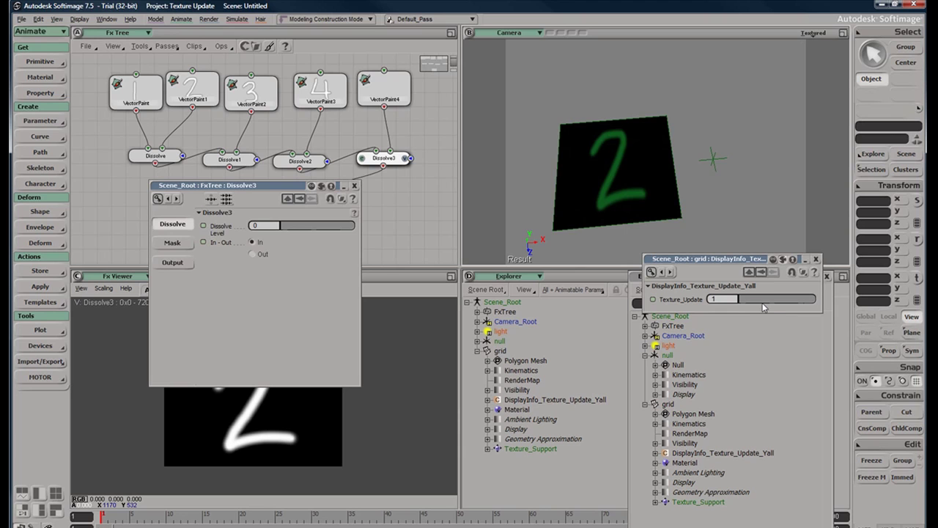